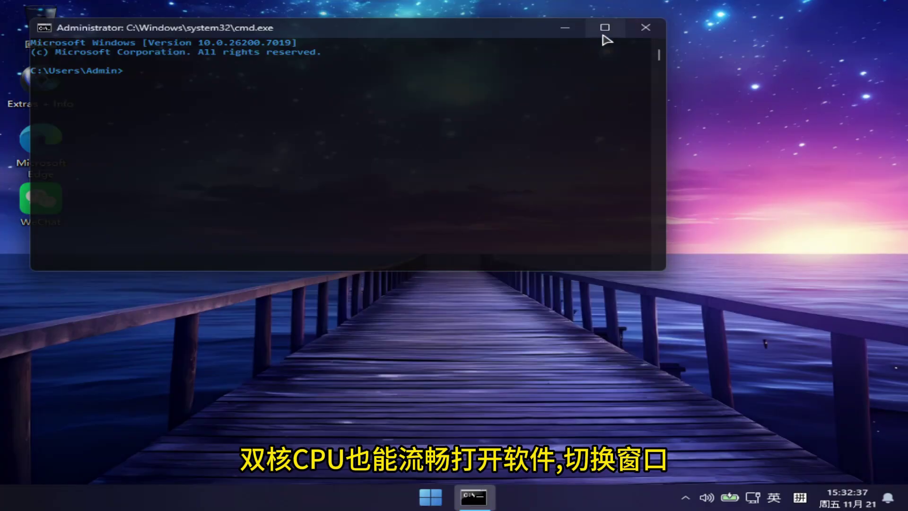
# Close the Command Prompt window, and examine the memory and CPU performance graphs in Task Manager
pyautogui.click(605, 33)
pyautogui.click(886, 10)
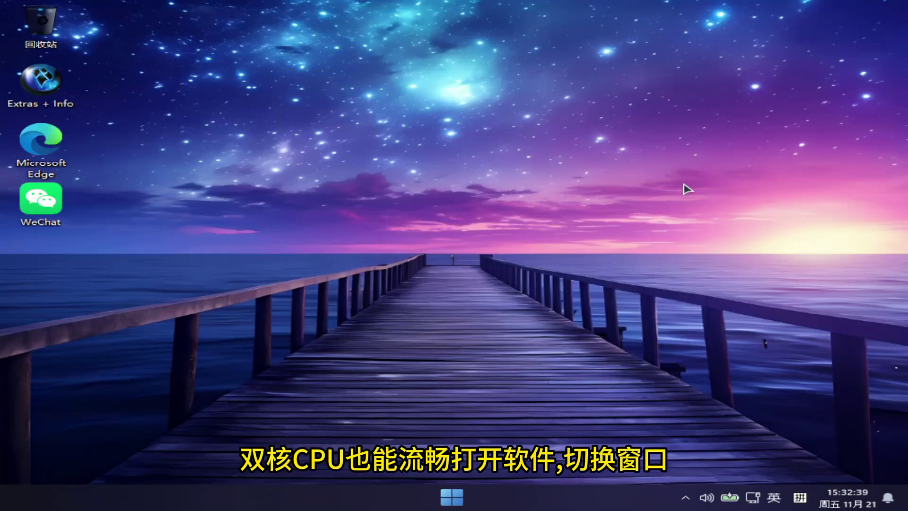
pyautogui.rightClick(511, 500)
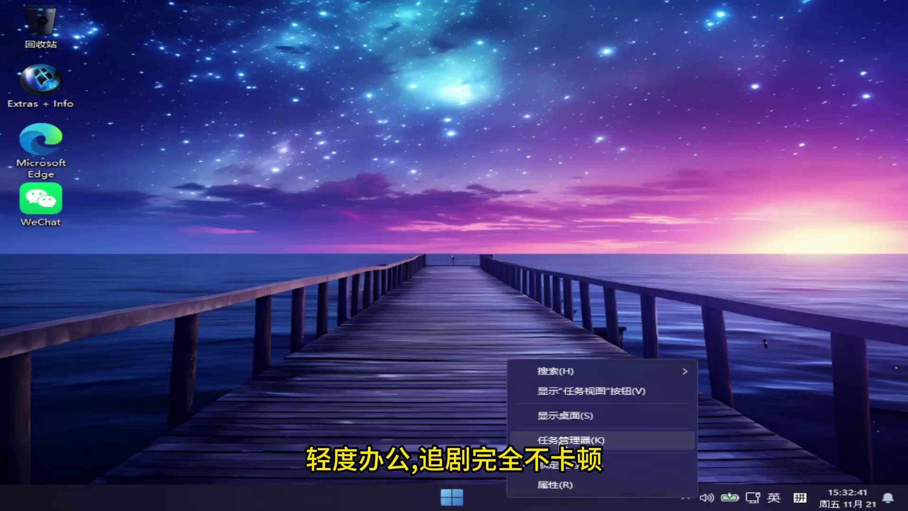
pyautogui.click(570, 440)
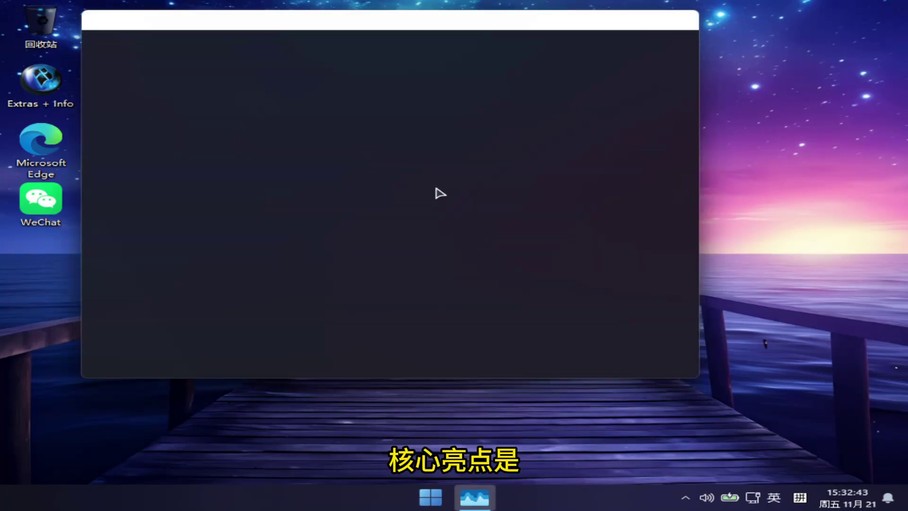
pyautogui.click(639, 18)
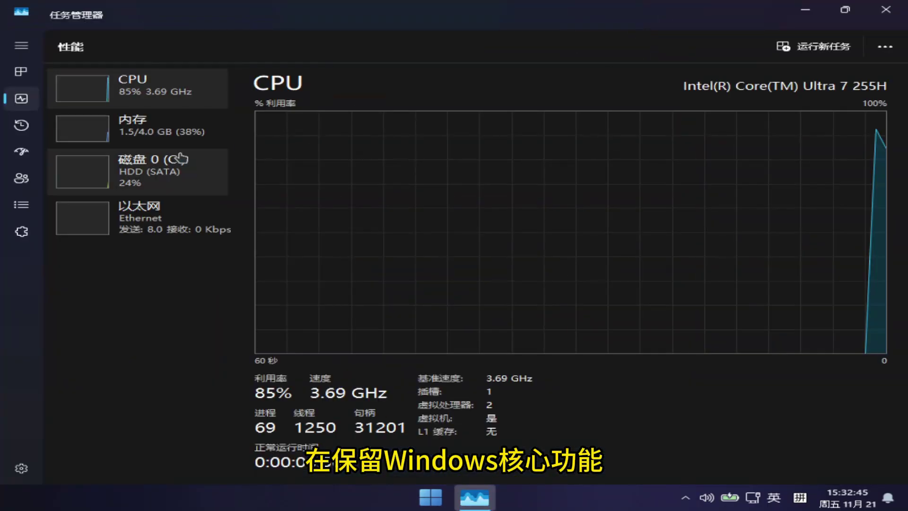
pyautogui.click(157, 141)
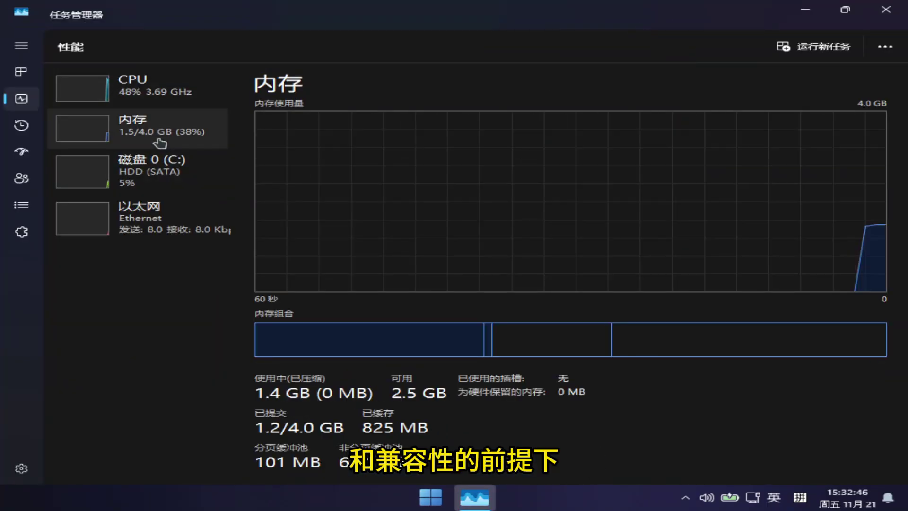
pyautogui.click(124, 95)
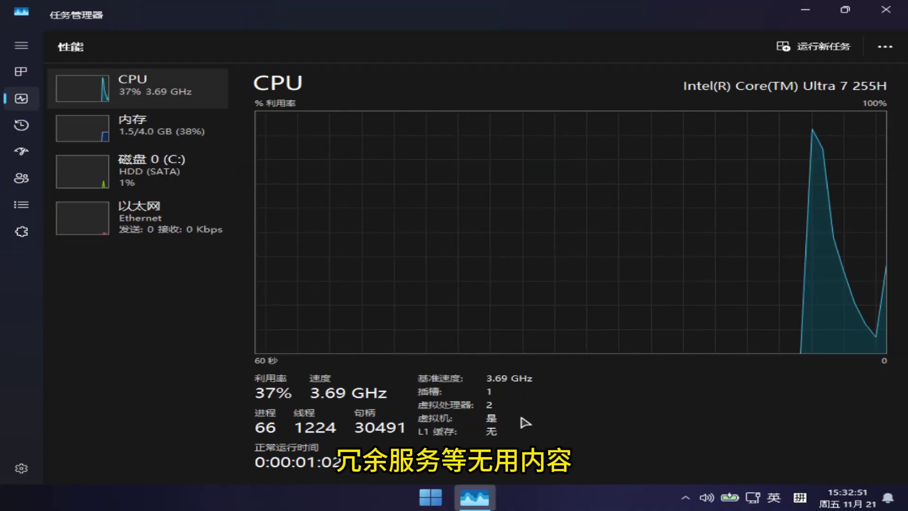
pyautogui.click(886, 10)
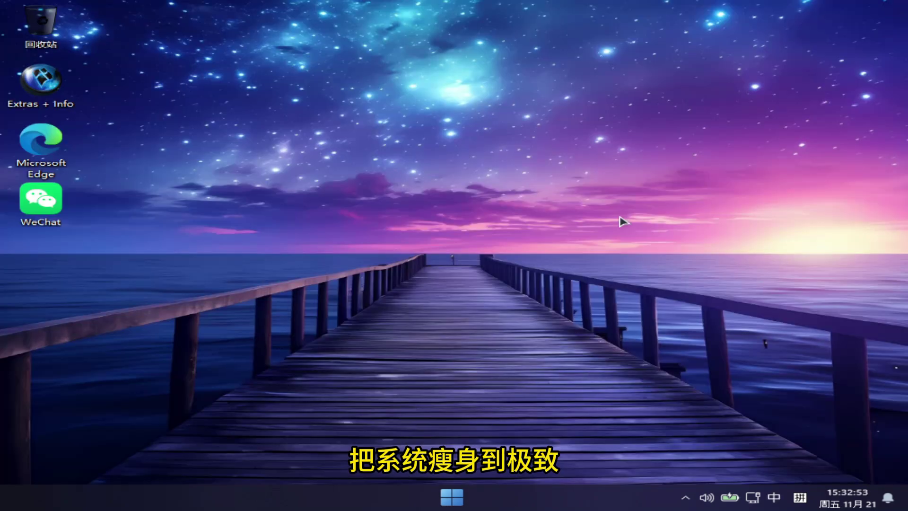
# Review the background and Windows processes listed in Task Manager, and close it
pyautogui.rightClick(524, 507)
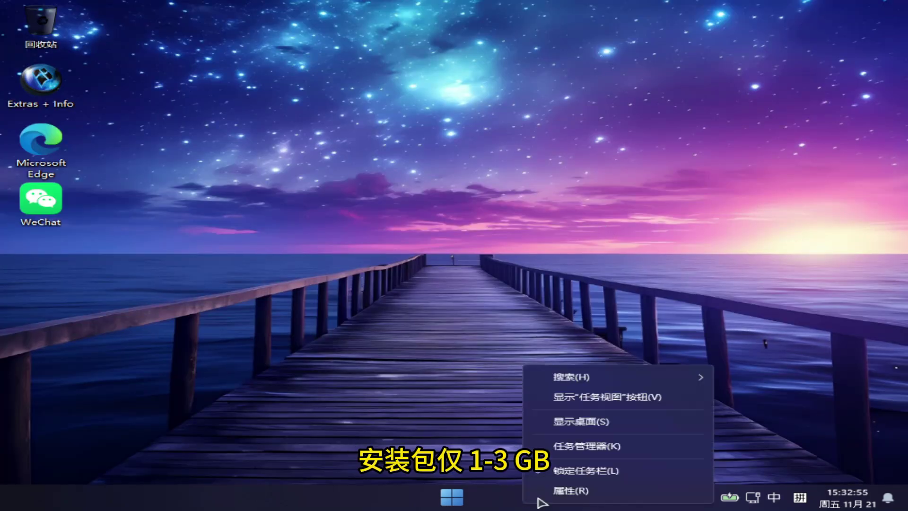
pyautogui.click(576, 444)
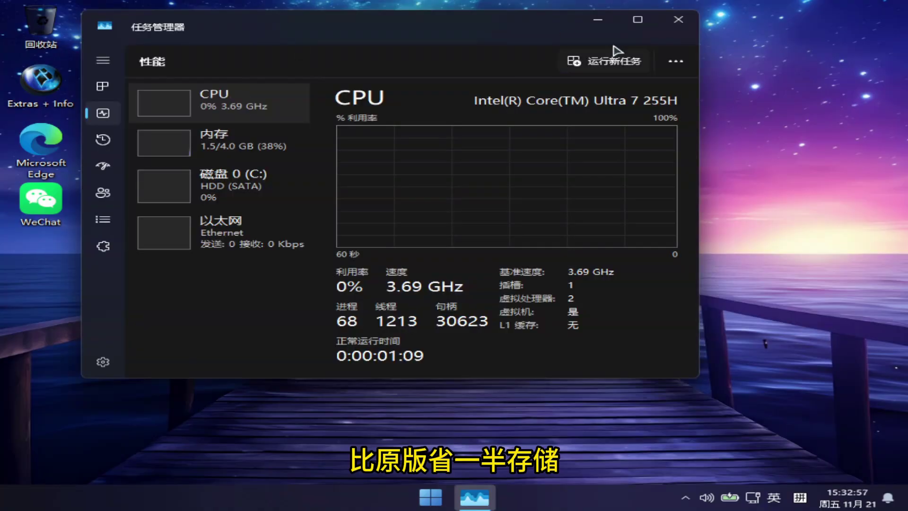
pyautogui.click(638, 19)
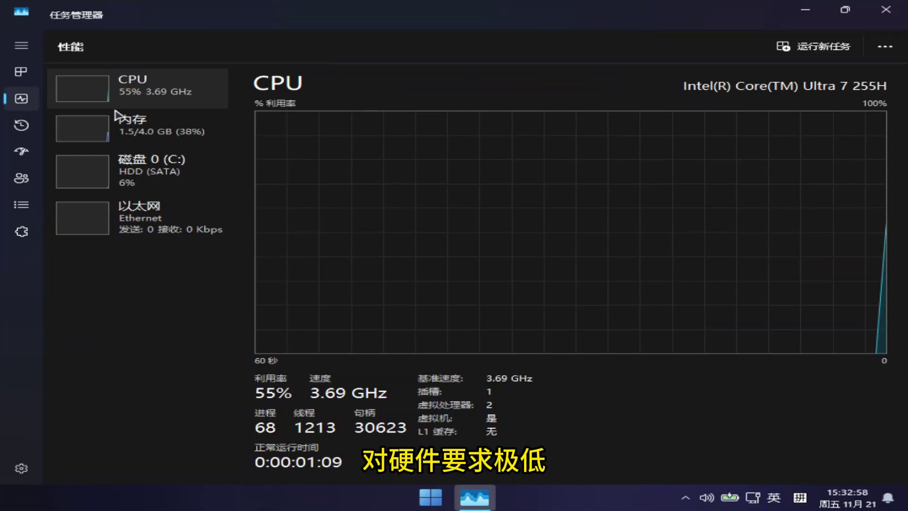
pyautogui.click(20, 72)
pyautogui.scroll(-2, 189, 171)
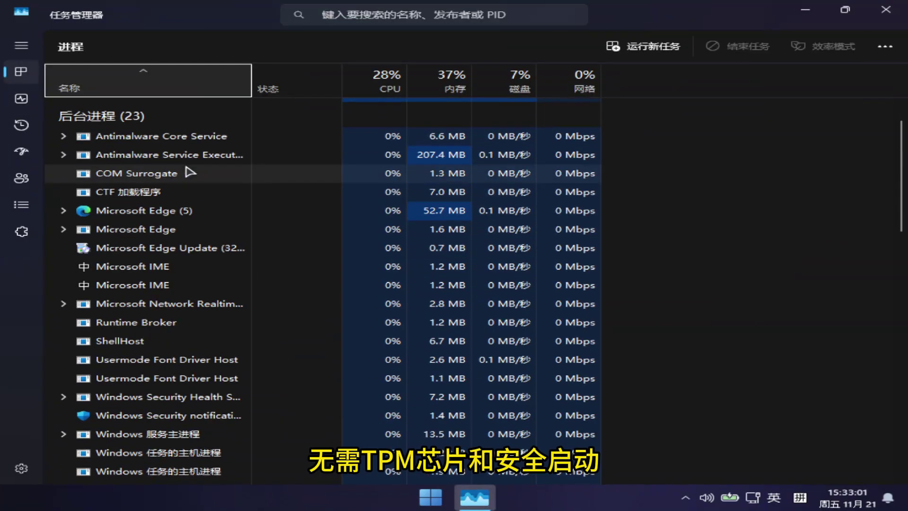
pyautogui.scroll(-10, 189, 172)
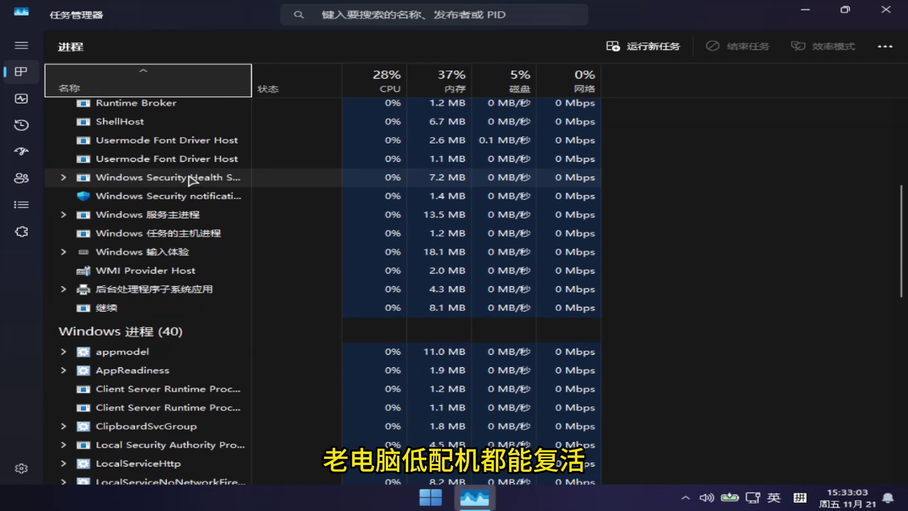
pyautogui.scroll(-8, 196, 190)
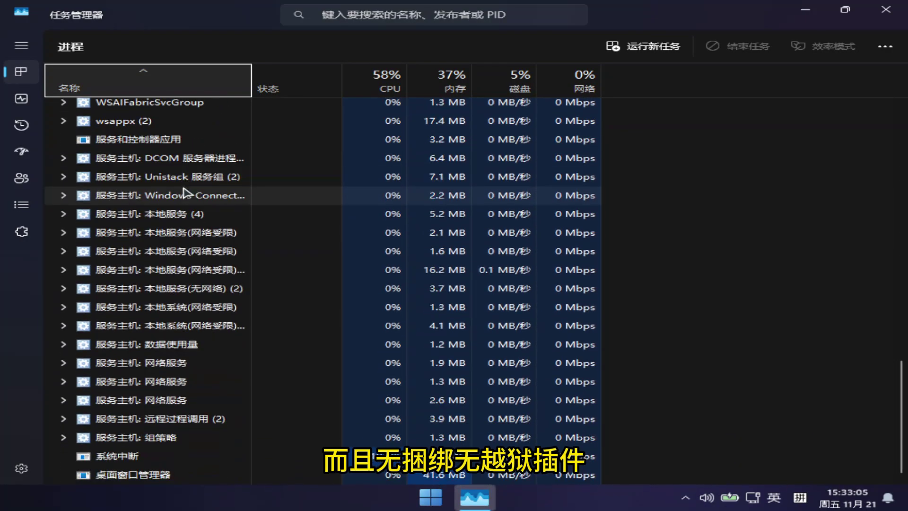
pyautogui.click(886, 10)
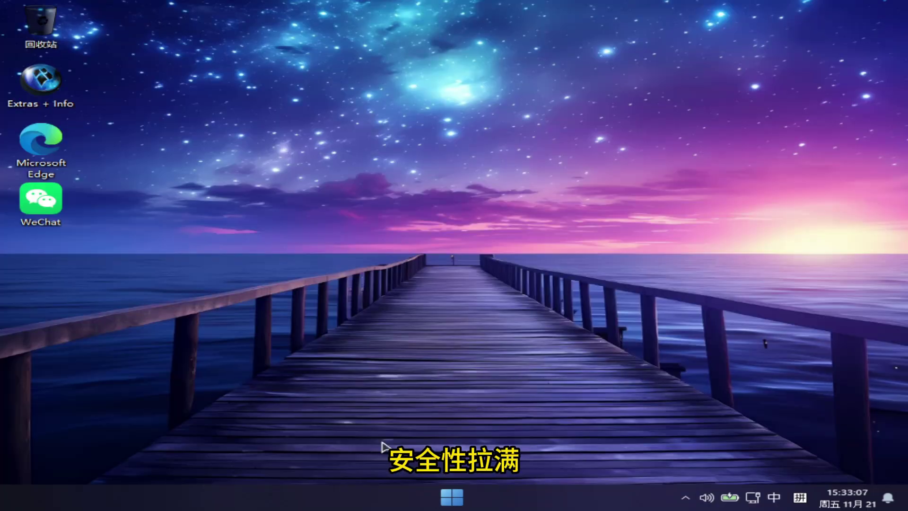
# Review the list of installed apps in the Windows Settings
pyautogui.click(442, 494)
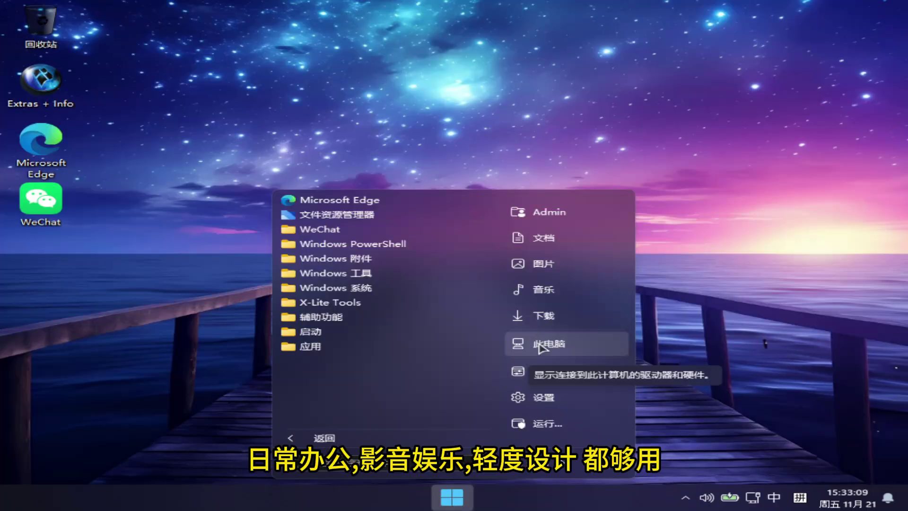
pyautogui.click(539, 399)
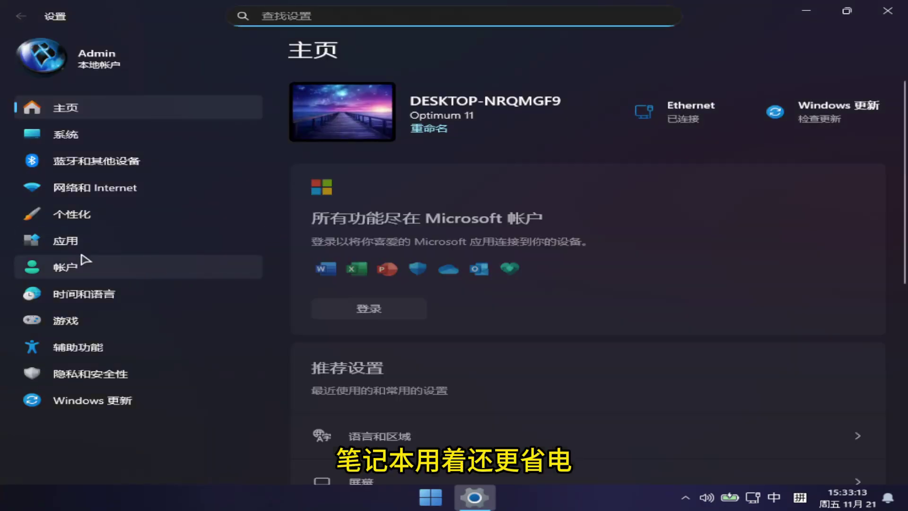
pyautogui.click(78, 248)
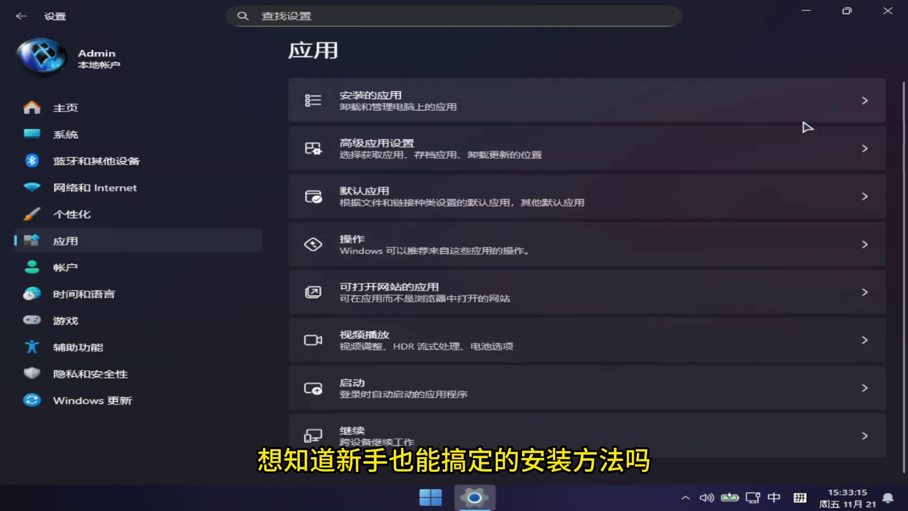
pyautogui.click(867, 107)
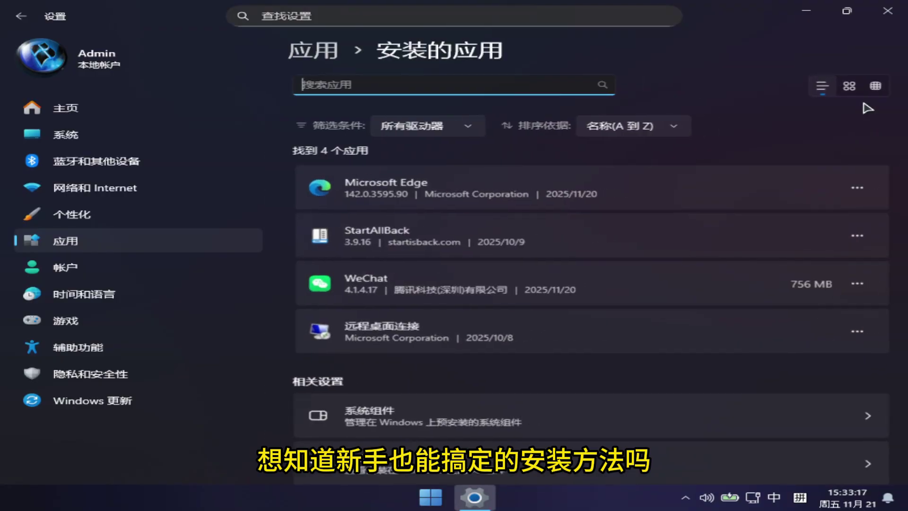
pyautogui.scroll(-3, 662, 198)
pyautogui.scroll(-7, 661, 197)
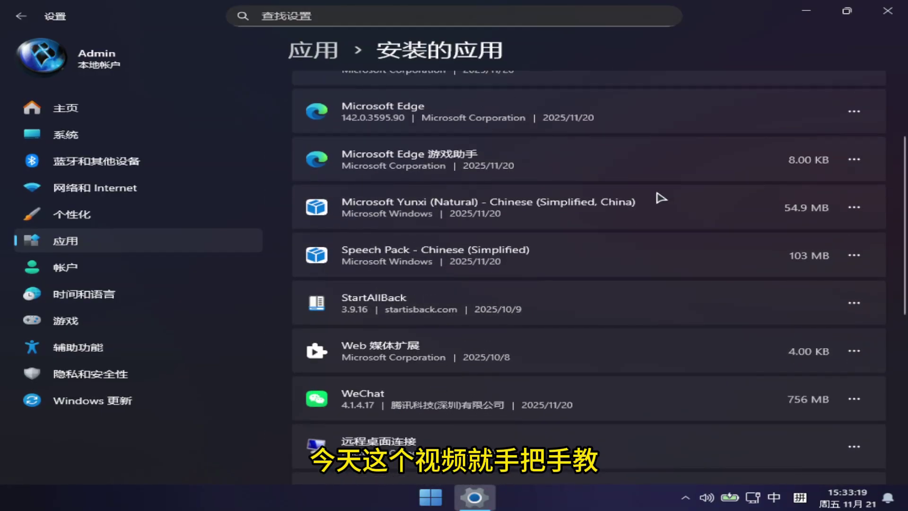
pyautogui.scroll(9, 662, 198)
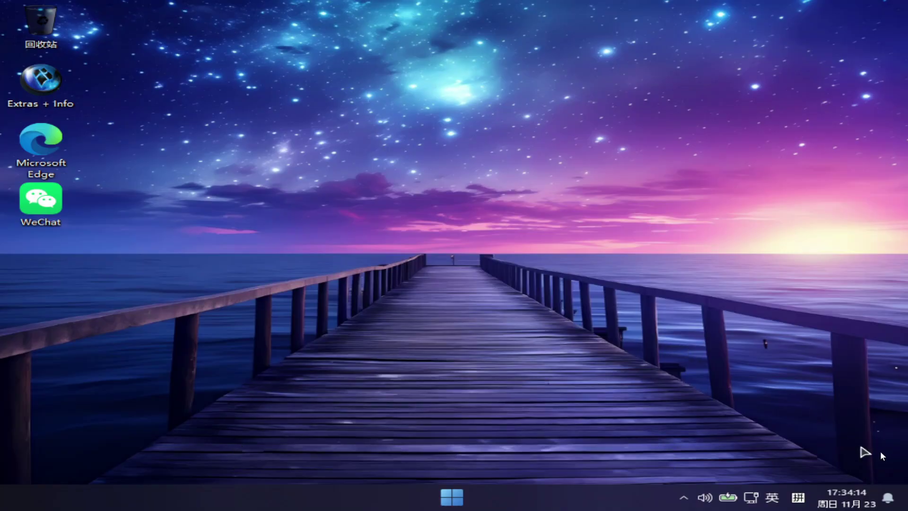
# Look over all the Control Panel items, and close the Control Panel
pyautogui.click(456, 502)
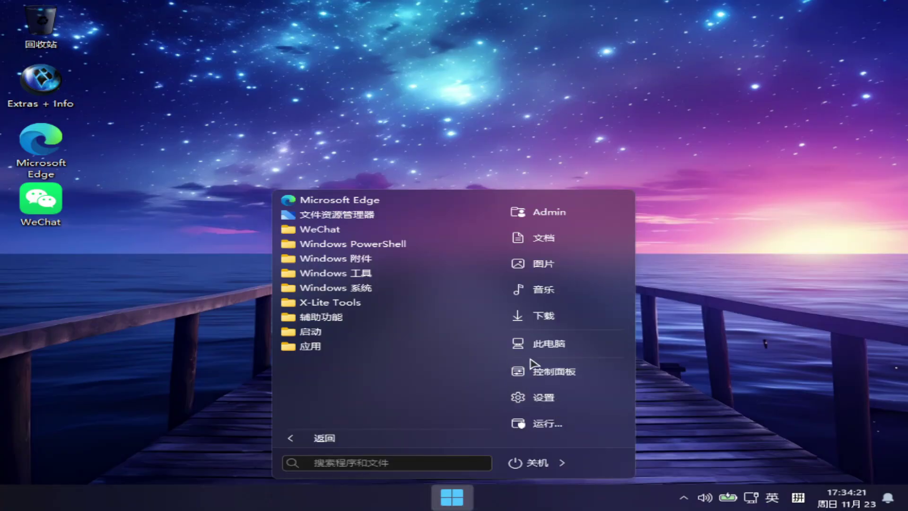
pyautogui.click(530, 374)
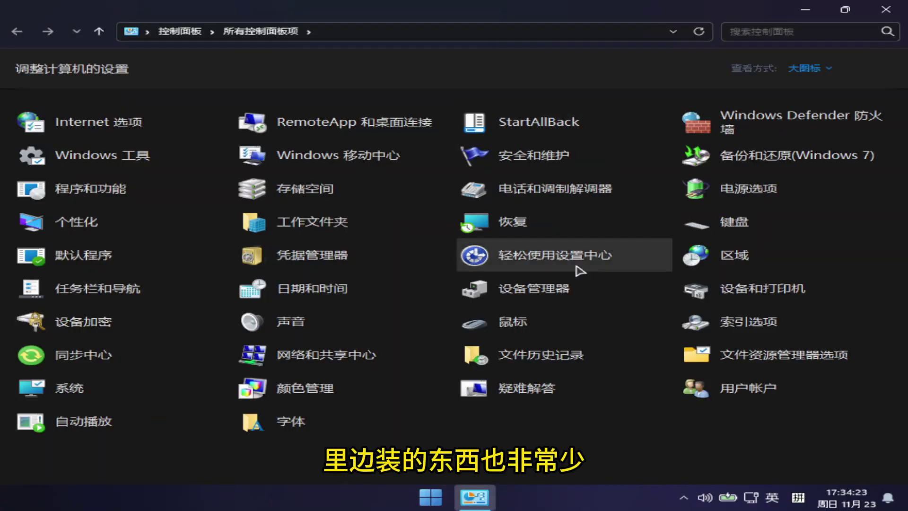
pyautogui.click(891, 16)
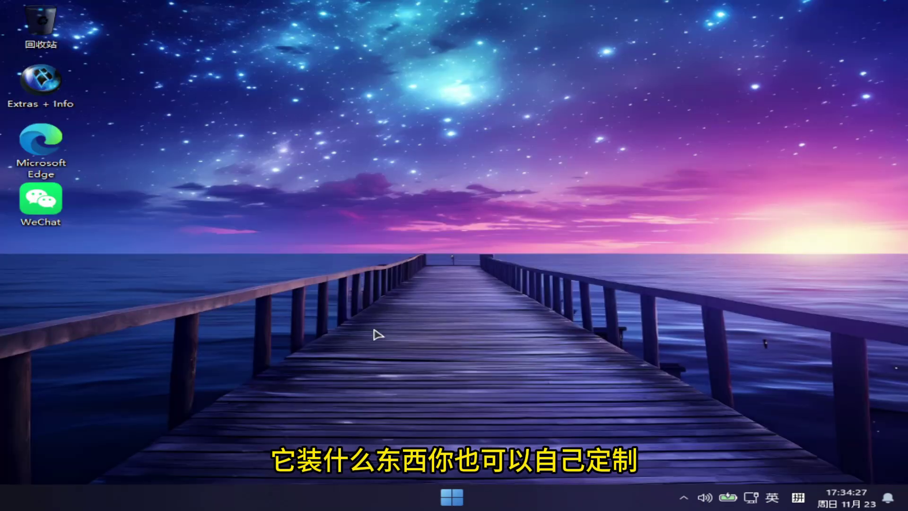
# Open Task Manager again to check the system's memory usage
pyautogui.rightClick(499, 498)
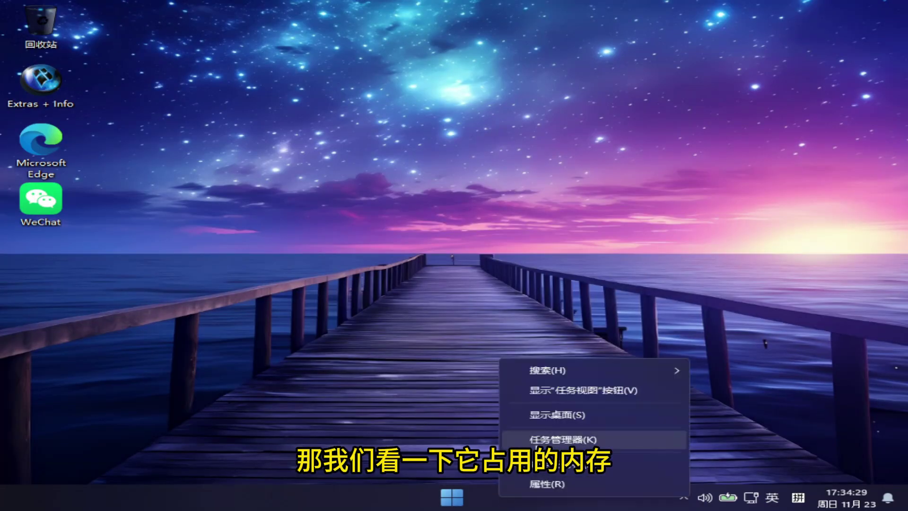
pyautogui.click(562, 439)
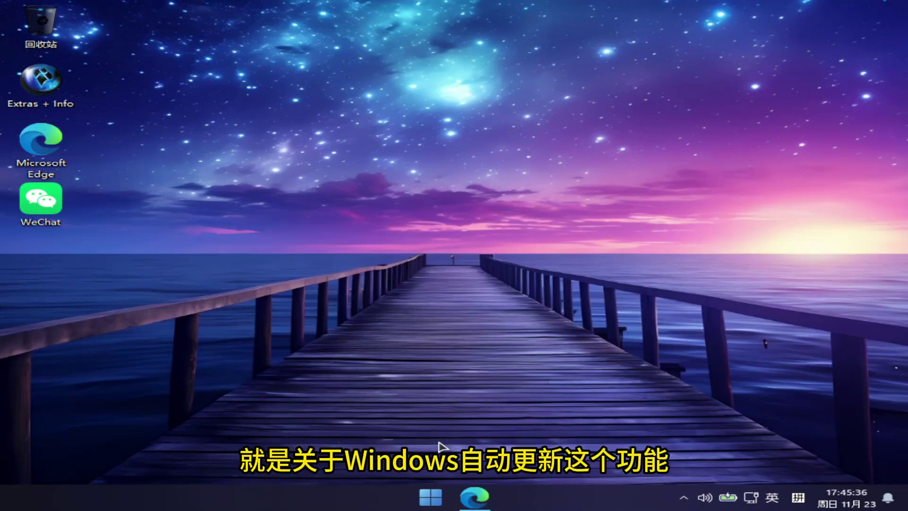
# Open the Windows Update page in the Windows Settings
pyautogui.click(432, 497)
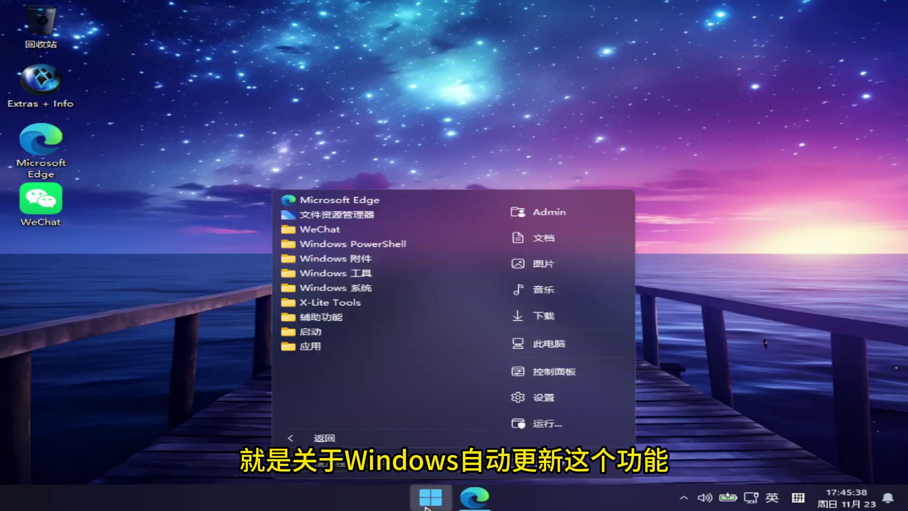
pyautogui.click(551, 403)
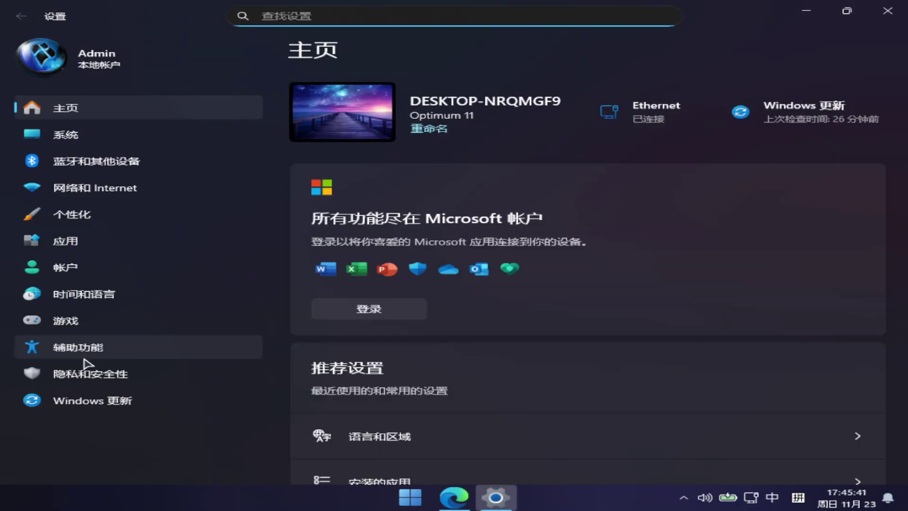
pyautogui.click(87, 401)
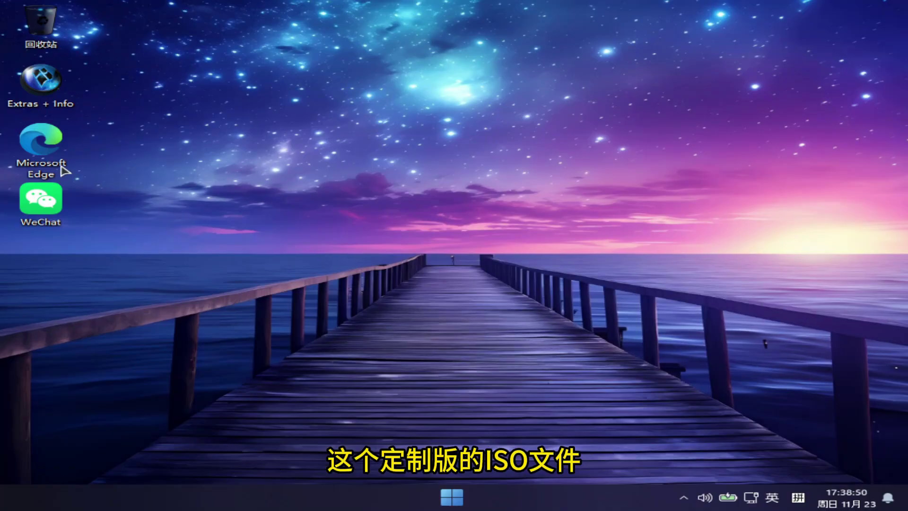
# Search for "Windows x lite" in Microsoft Edge and open the Downloads page of the Windows X-Lite site
pyautogui.doubleClick(41, 146)
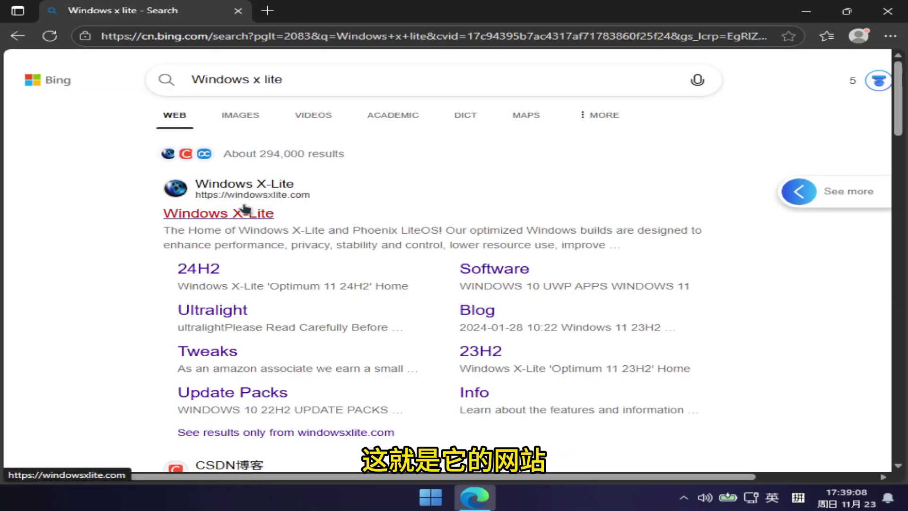
pyautogui.click(216, 217)
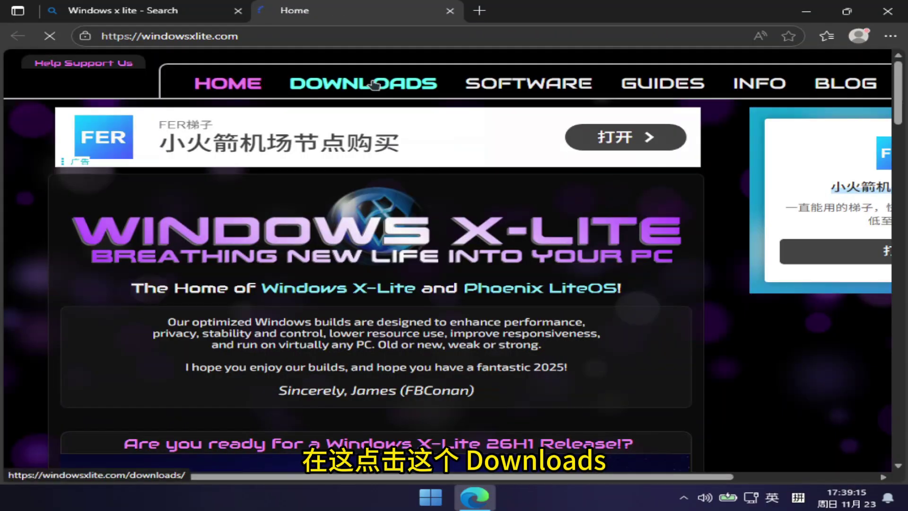
pyautogui.click(375, 85)
pyautogui.click(478, 292)
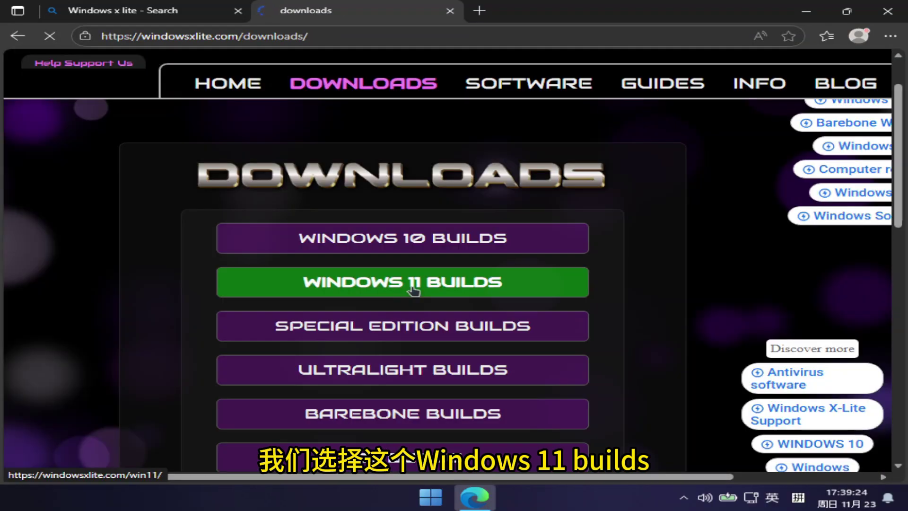
# Go through the Windows 11 25H2 builds to the page of the Windows X-Lite 'Optimum 11 25H2' Home v2 build
pyautogui.click(412, 290)
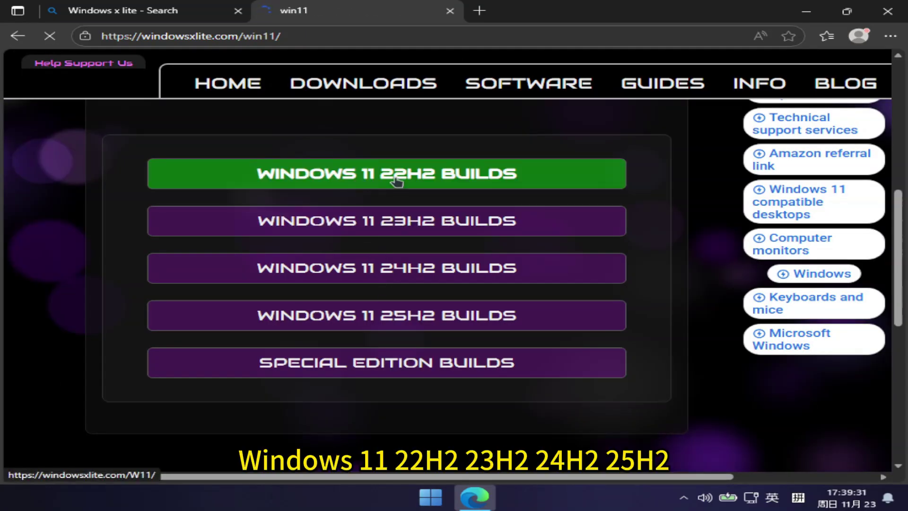
pyautogui.click(374, 321)
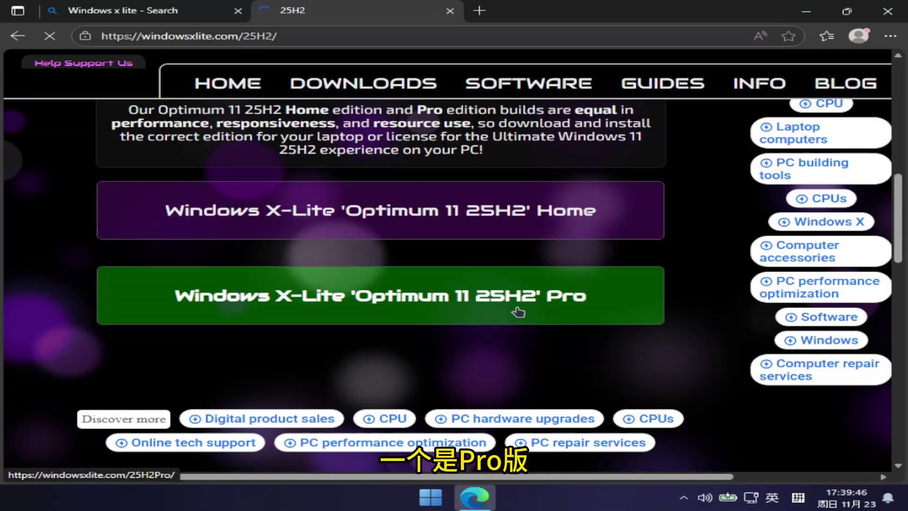
pyautogui.click(429, 214)
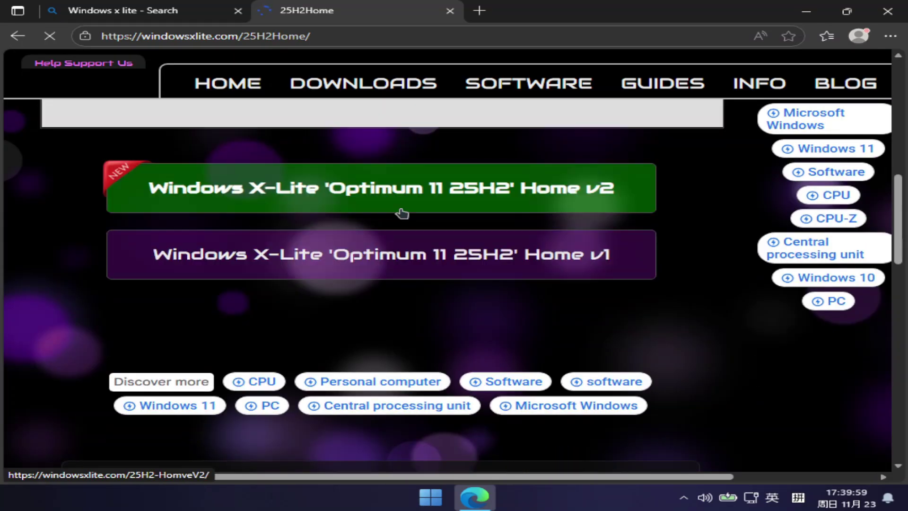
pyautogui.click(424, 194)
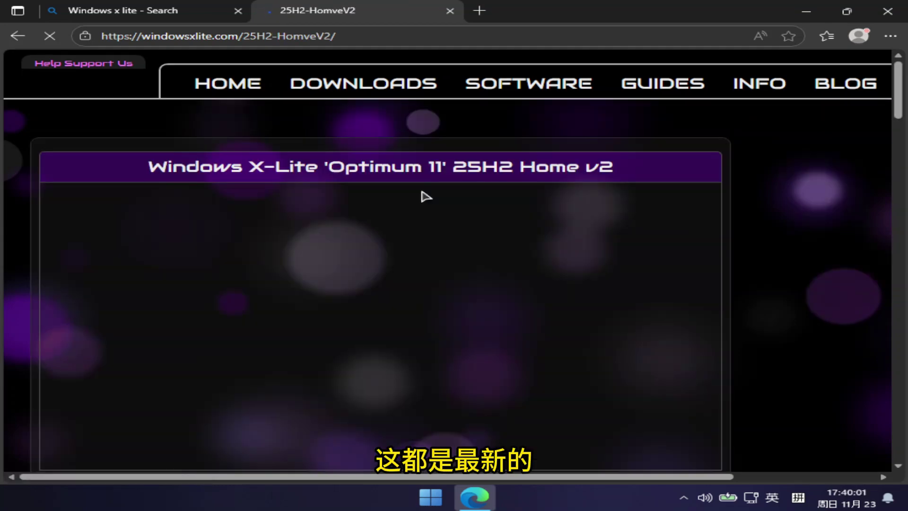
# Examine the build info of Windows X-Lite 'Optimum 11' 25H2 Home v2: OS build, ISO size, Defender, automatic updates, preinstalled apps and included installers
pyautogui.scroll(-2, 314, 199)
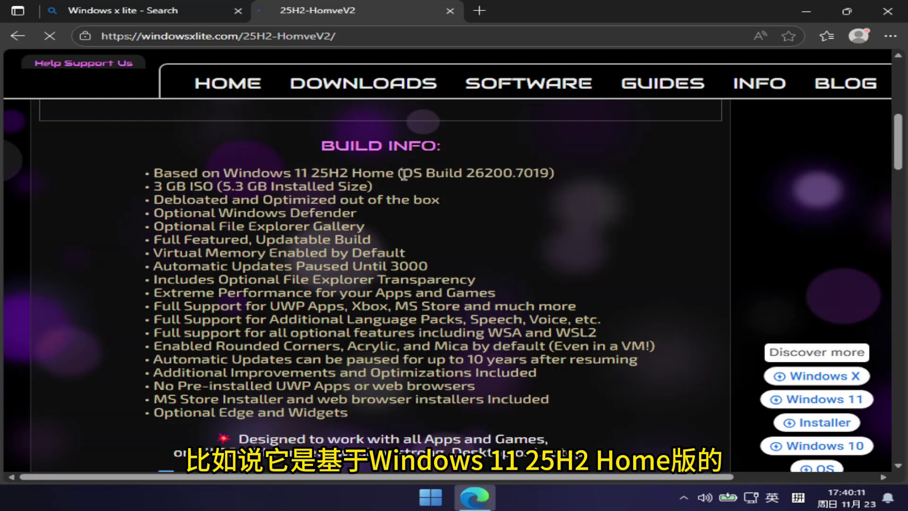
pyautogui.moveTo(466, 173); pyautogui.dragTo(551, 171)
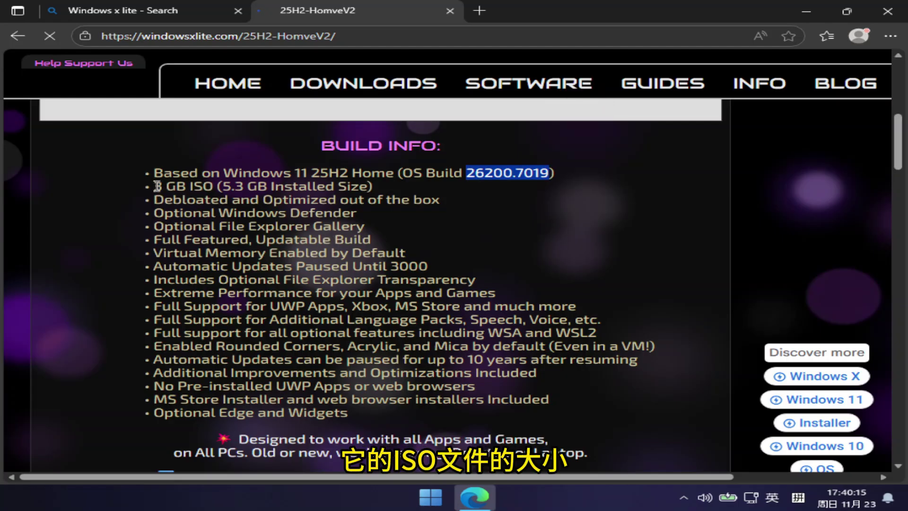
pyautogui.moveTo(155, 186); pyautogui.dragTo(181, 186)
pyautogui.click(172, 202)
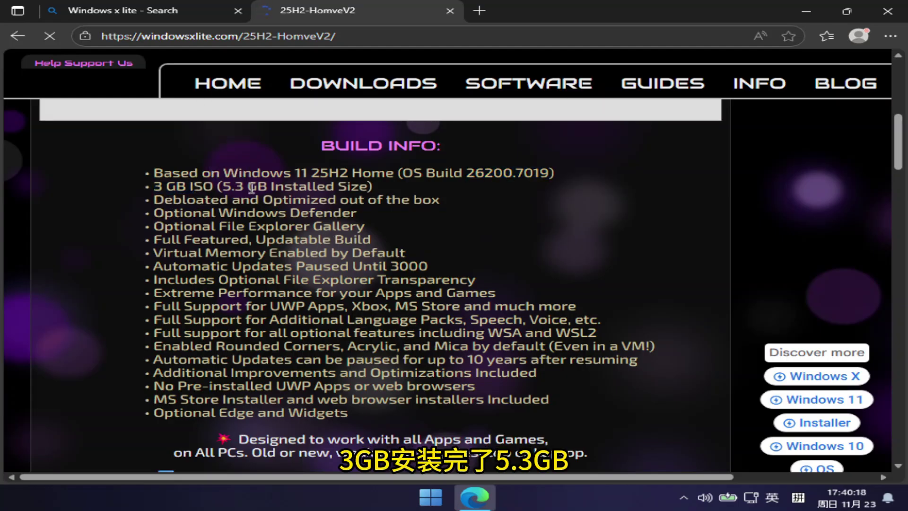
pyautogui.moveTo(154, 213); pyautogui.dragTo(360, 220)
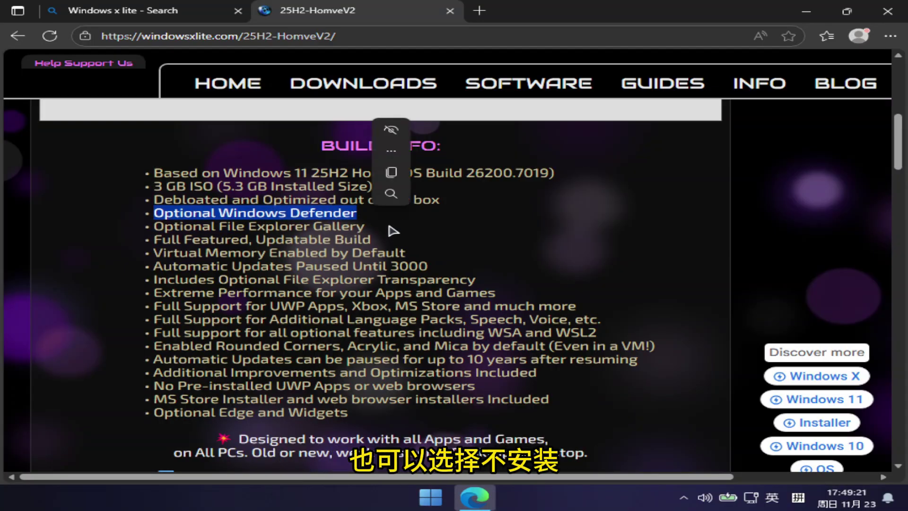
pyautogui.moveTo(378, 223); pyautogui.dragTo(153, 214)
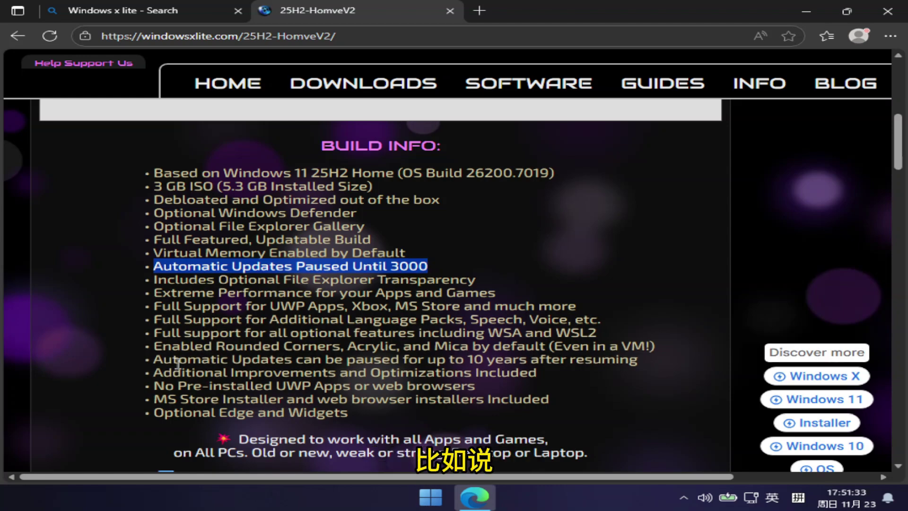
pyautogui.click(148, 364)
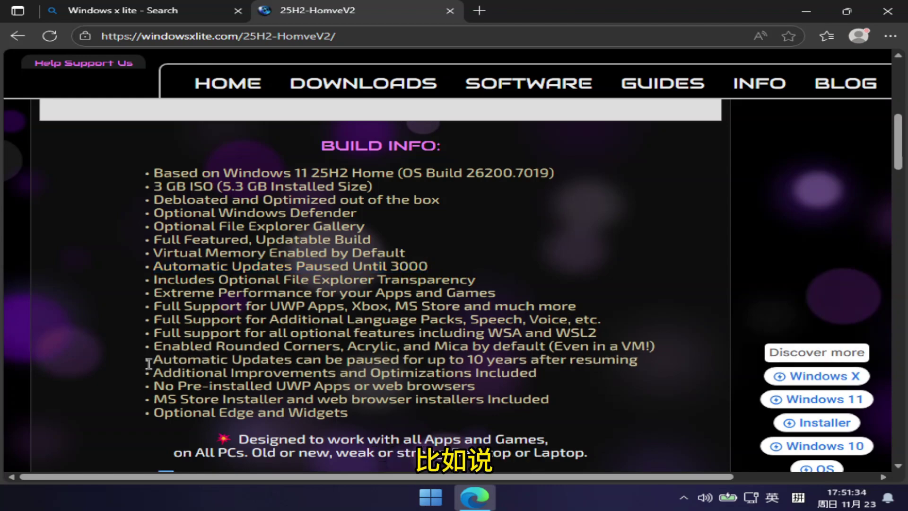
pyautogui.moveTo(148, 364); pyautogui.dragTo(590, 362)
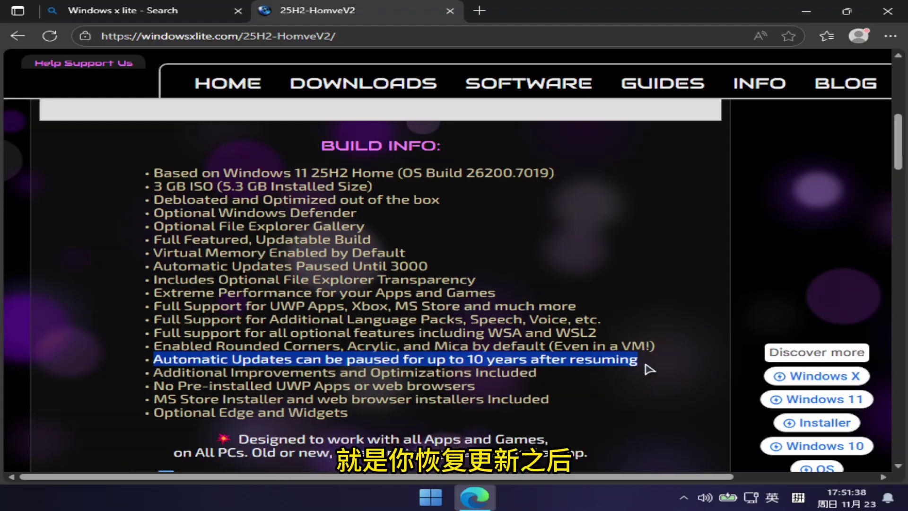
pyautogui.scroll(-1, 608, 254)
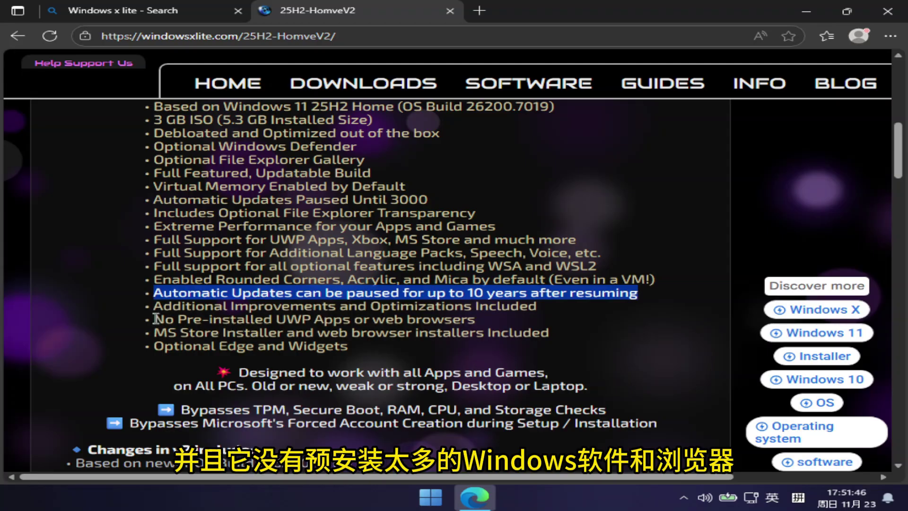
pyautogui.moveTo(155, 321); pyautogui.dragTo(479, 325)
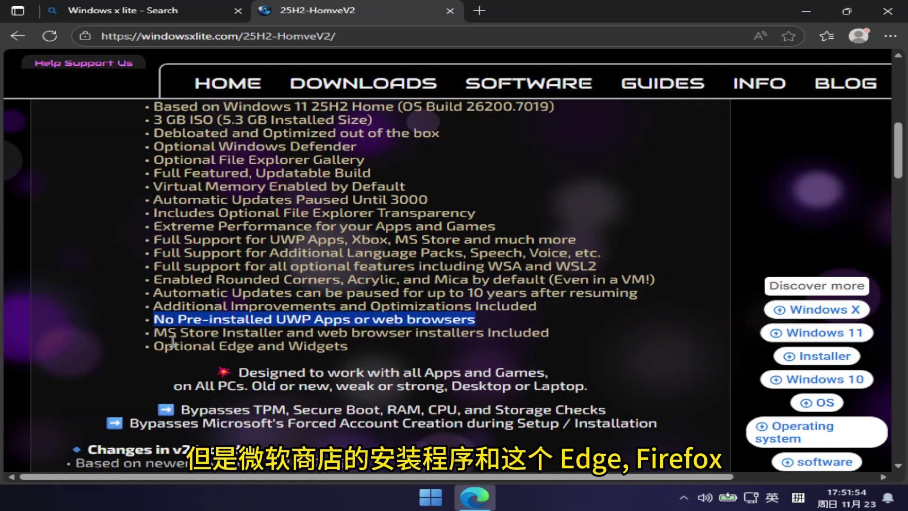
pyautogui.moveTo(156, 336); pyautogui.dragTo(559, 341)
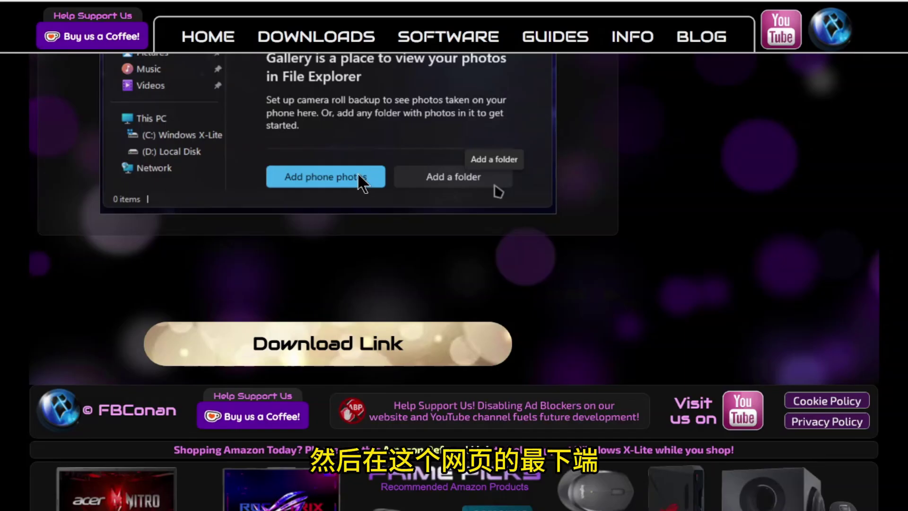
# Download the [Windows X-Lite] Optimum 11 25H2 Home 7-Zip archive through the build page's download link
pyautogui.click(322, 359)
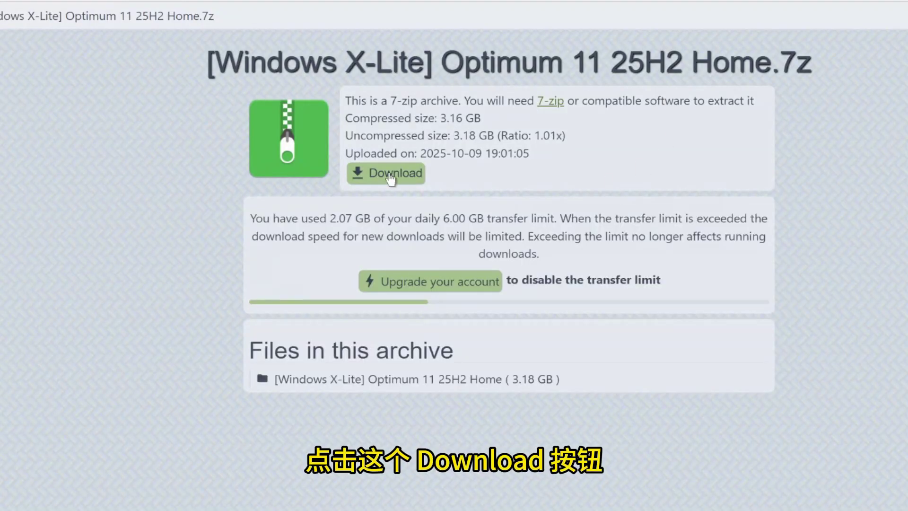
pyautogui.click(390, 179)
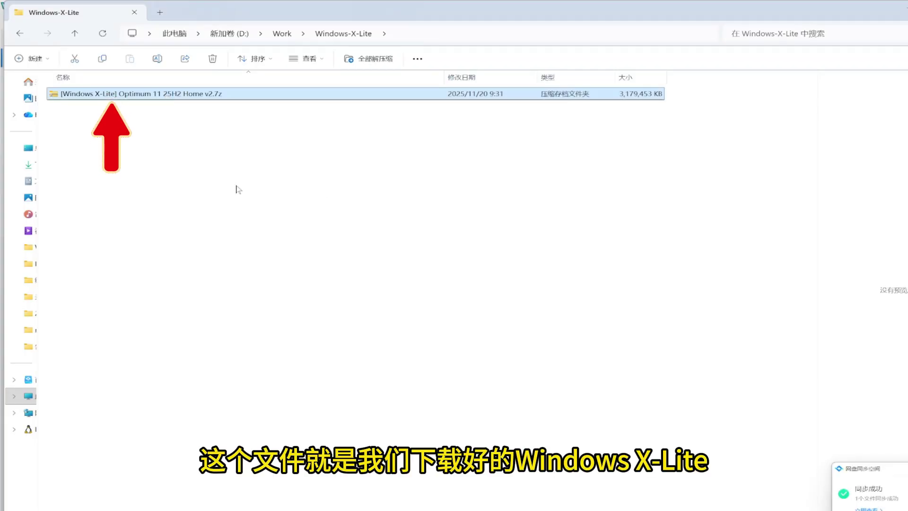
# In File Explorer, extract [Windows X-Lite] Optimum 11 25H2 Home v2.7z and widen the name column in the extracted folder
pyautogui.rightClick(135, 95)
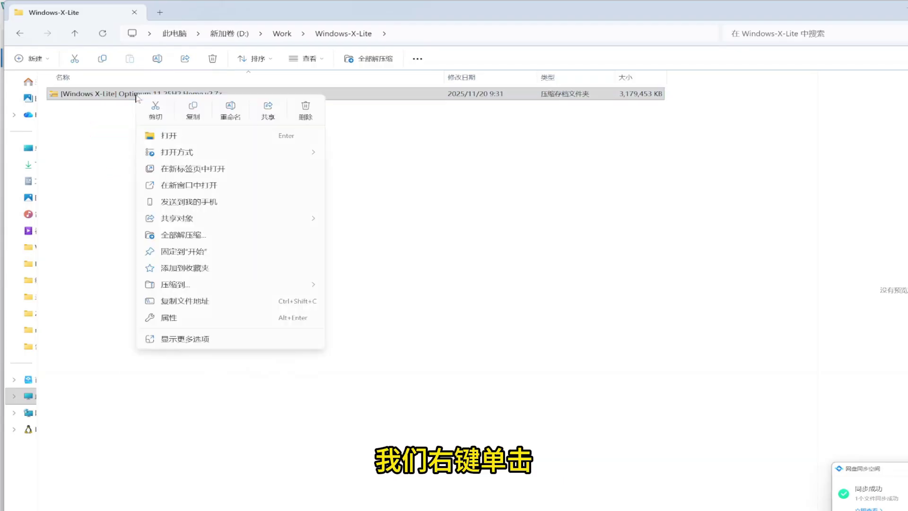
pyautogui.click(189, 235)
pyautogui.click(572, 377)
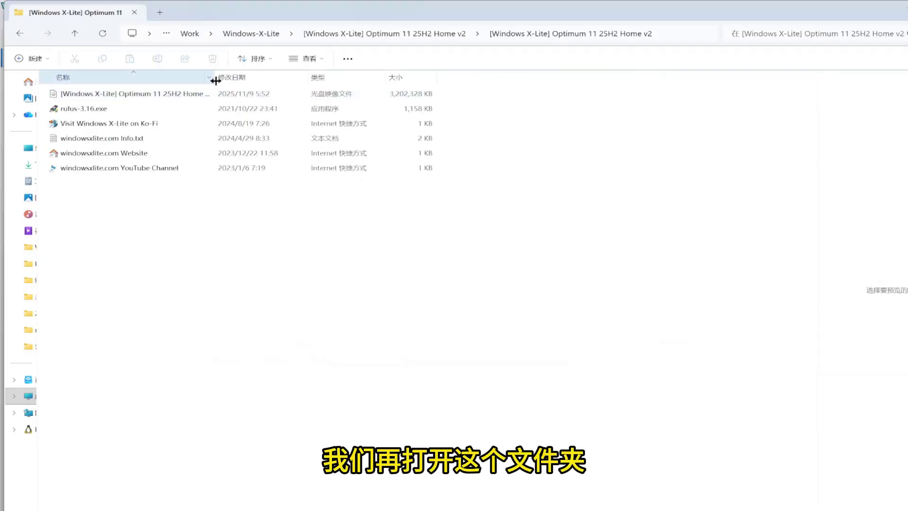
pyautogui.moveTo(215, 80); pyautogui.dragTo(454, 79)
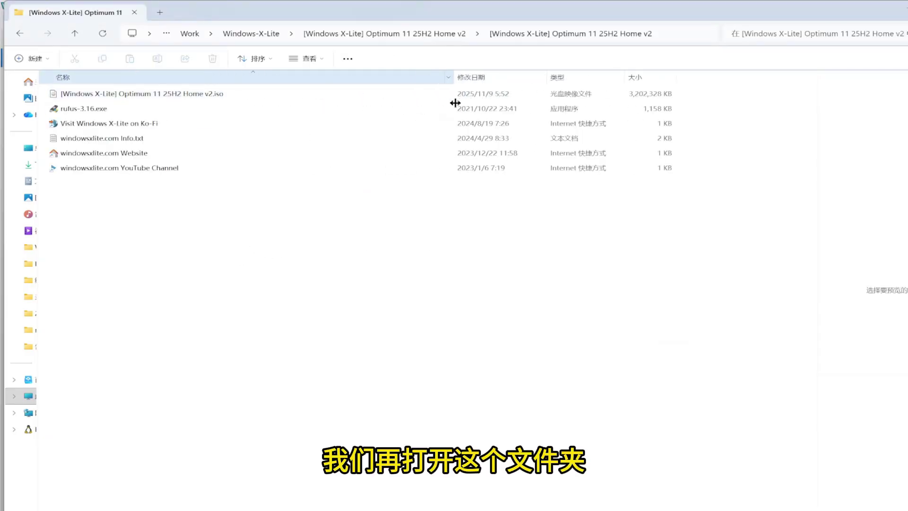
pyautogui.click(455, 96)
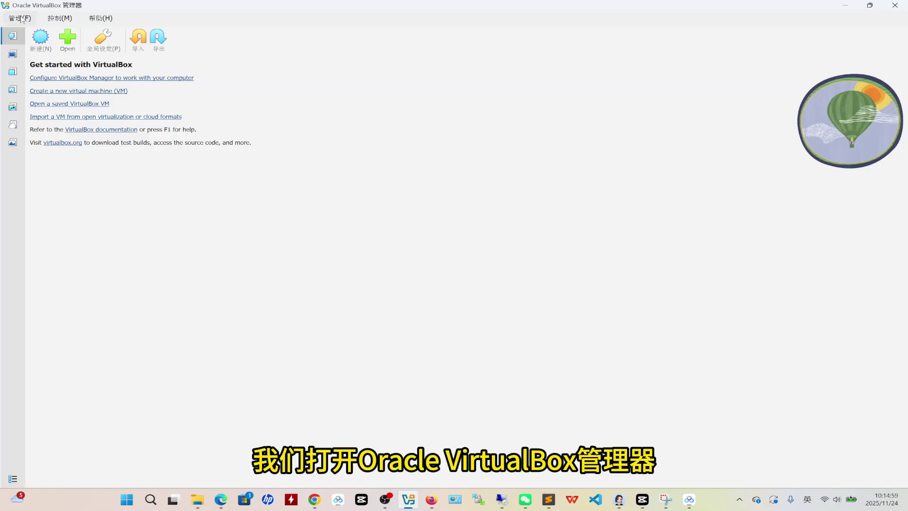
# In Oracle VirtualBox, start a new virtual machine named Windows-X-Lite-Home-25H2 with D:\VirtualBox-VMs as its folder
pyautogui.click(40, 38)
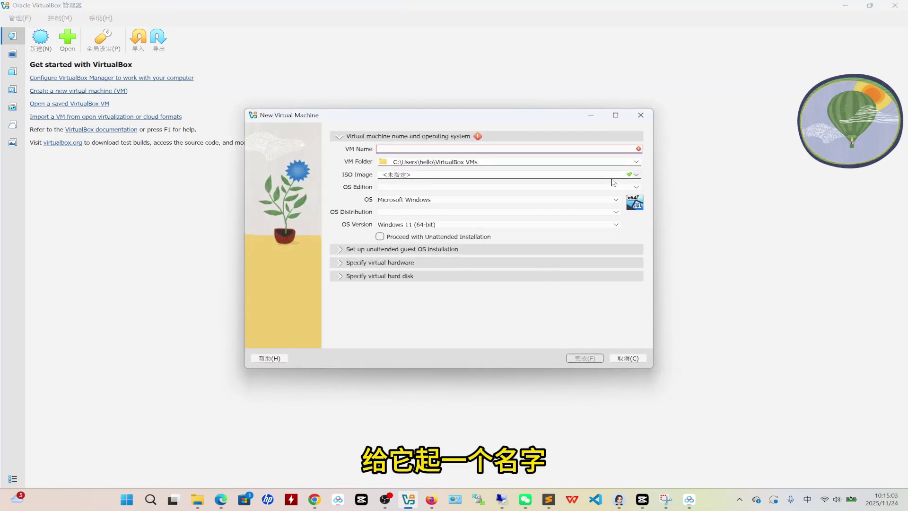
pyautogui.write('Windo')
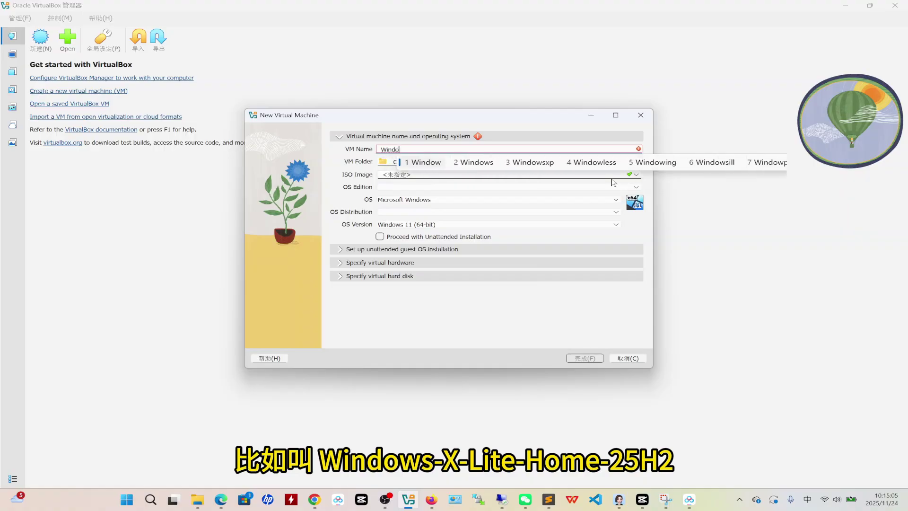
pyautogui.write('ws-X-Lite-H')
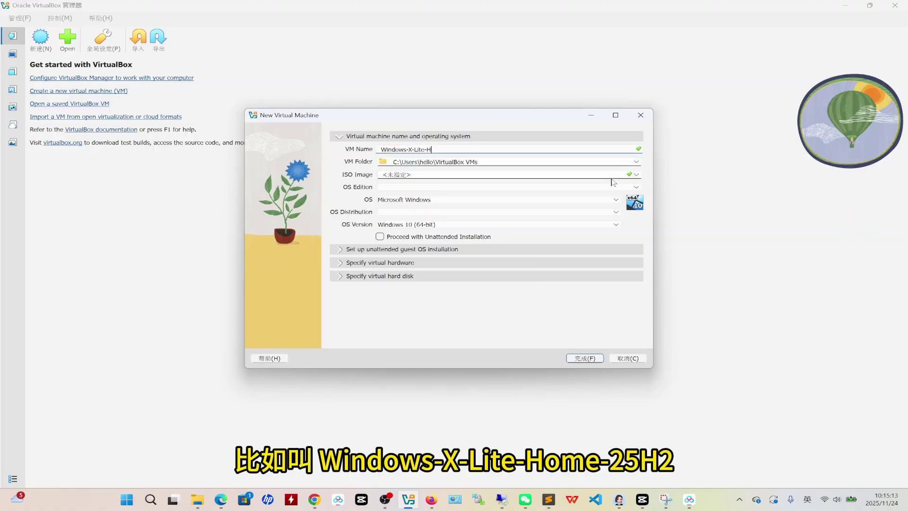
pyautogui.write('ome-25H2')
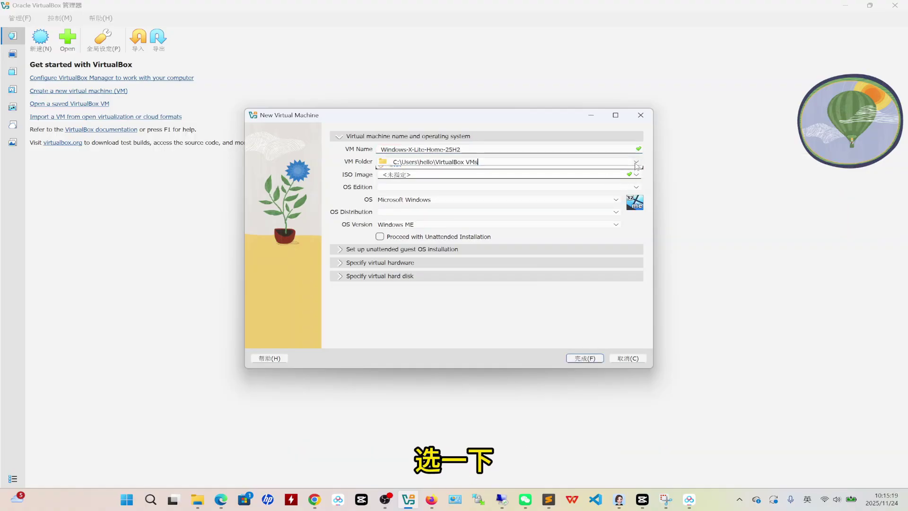
pyautogui.click(635, 166)
pyautogui.click(393, 178)
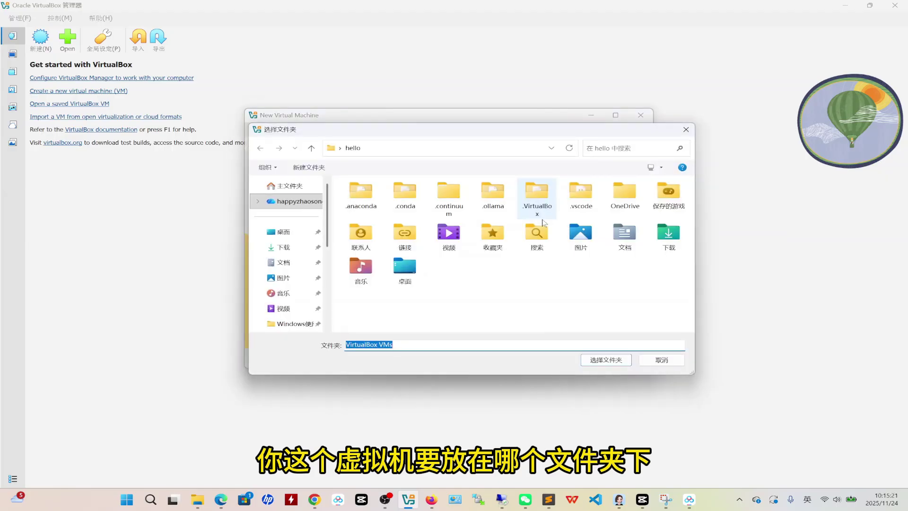
pyautogui.scroll(-3, 259, 269)
# Assign [Windows X-Lite] Optimum 11 25H2 Home v2.iso as the machine's ISO image and turn off unattended installation
pyautogui.click(637, 174)
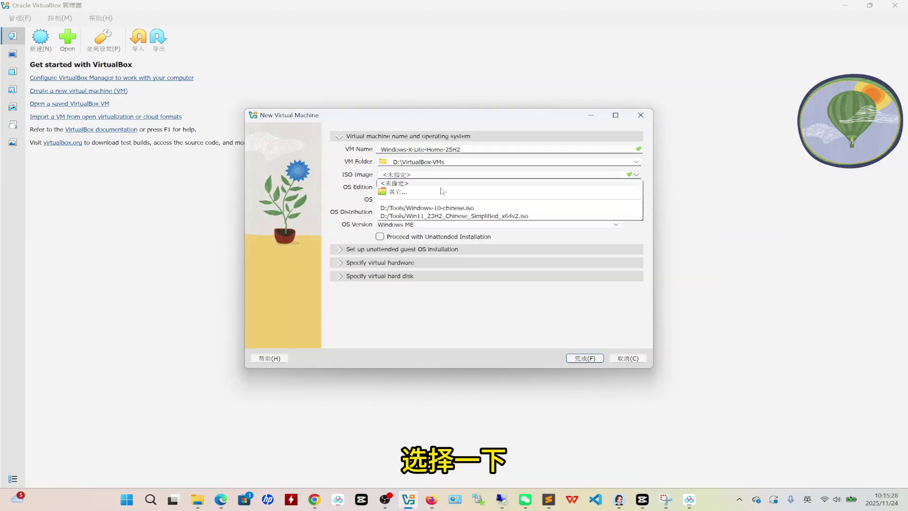
pyautogui.click(399, 191)
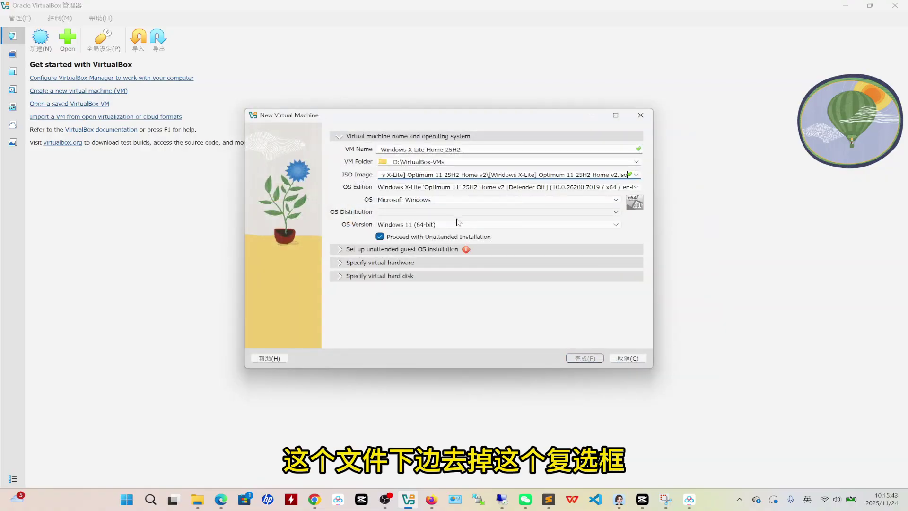
pyautogui.click(381, 237)
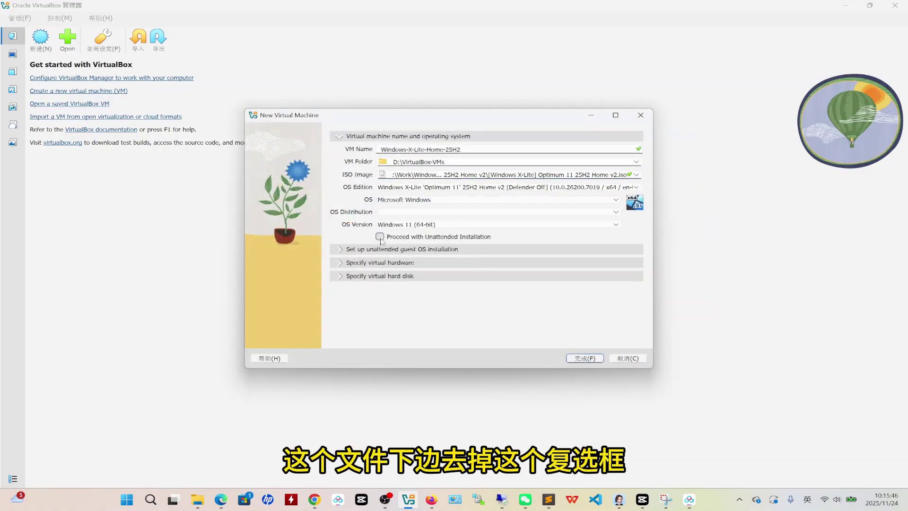
# Specify 4096 MB of base memory and 2 CPUs as the virtual hardware and finish creating the virtual machine
pyautogui.click(340, 264)
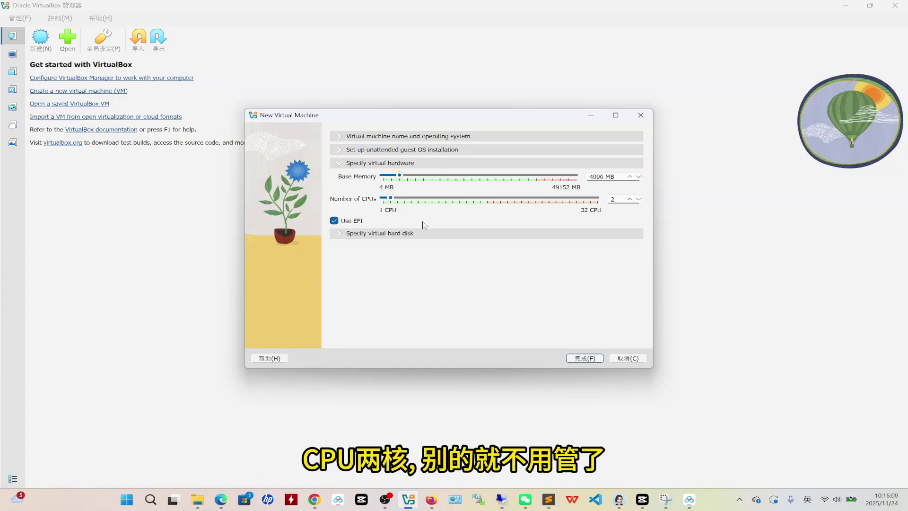
pyautogui.click(334, 222)
pyautogui.click(585, 358)
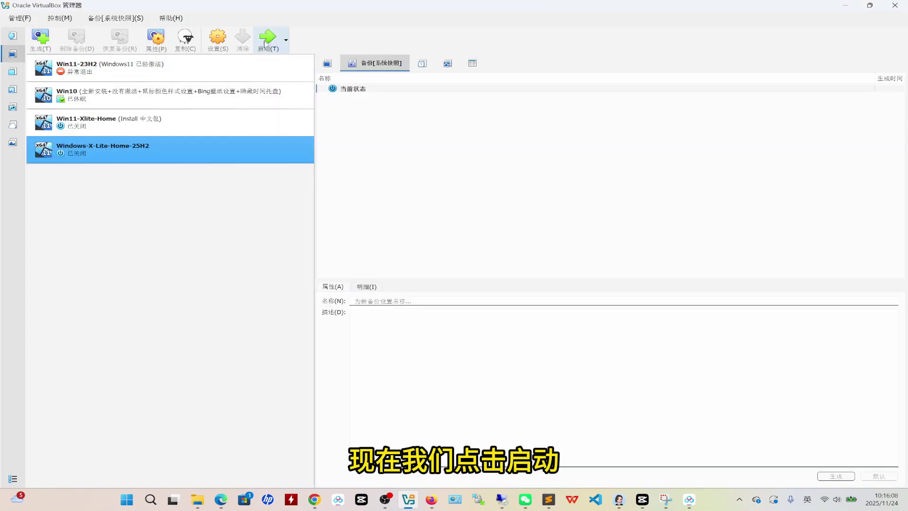
# Boot the Windows-X-Lite-Home-25H2 machine and choose the 25H2 Home v2 [Defender On] edition in Windows Setup
pyautogui.click(266, 42)
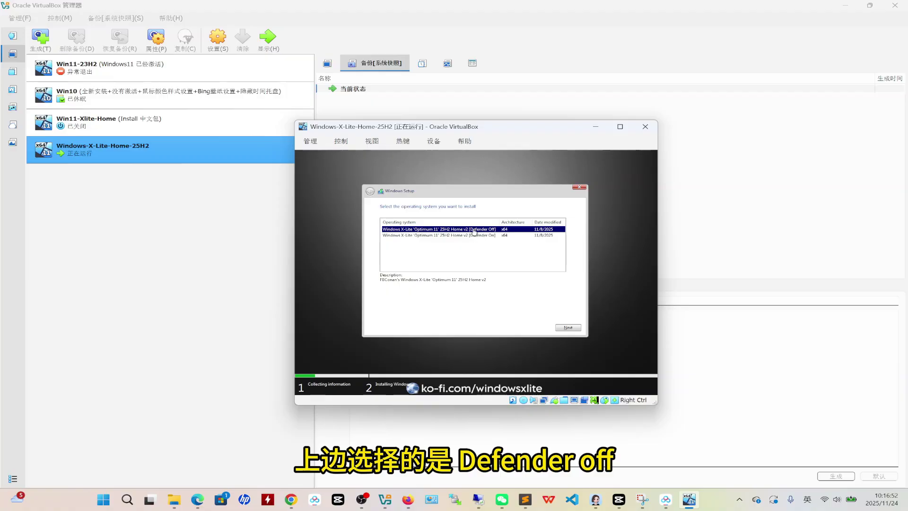
pyautogui.click(446, 236)
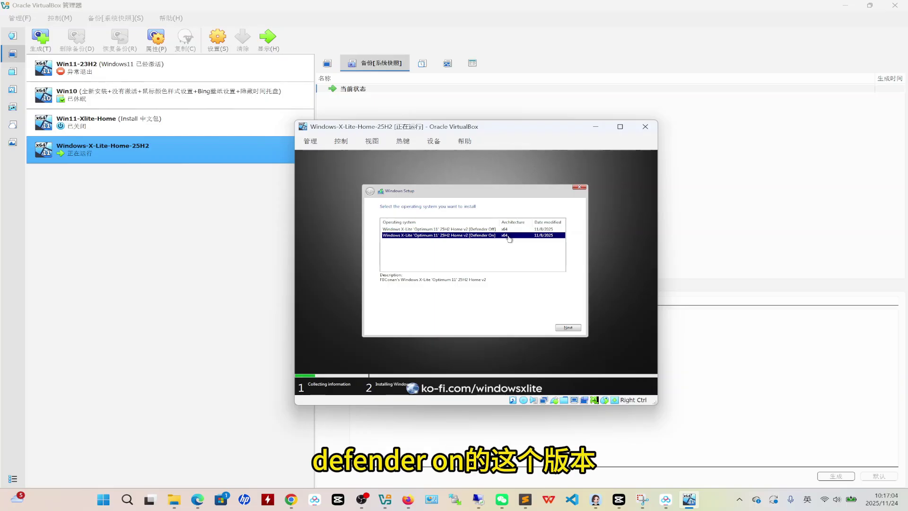
pyautogui.click(458, 230)
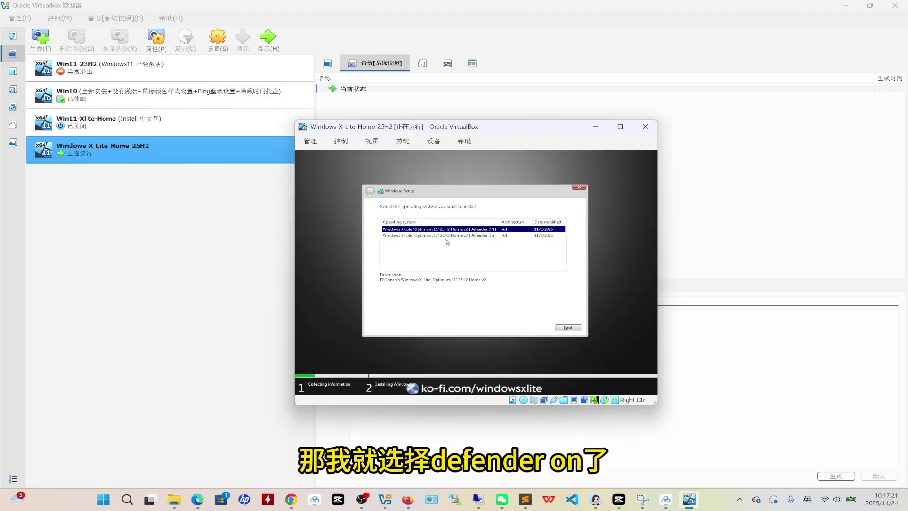
pyautogui.click(446, 235)
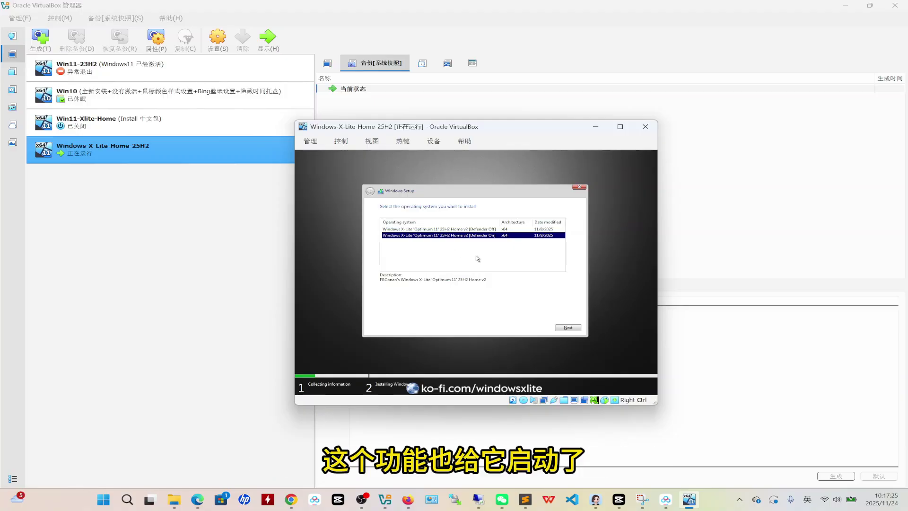
pyautogui.click(568, 328)
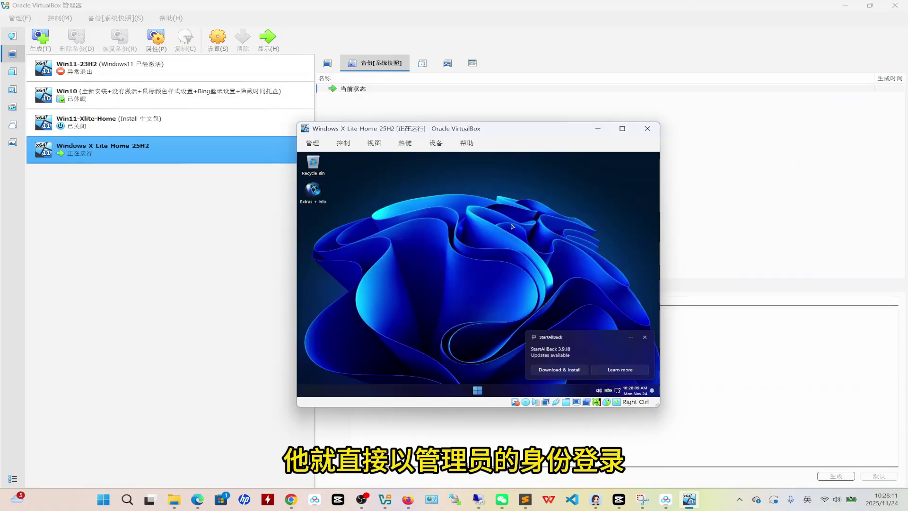
# Maximize the virtual machine window and open the Time & language page in the guest's maximized Windows Settings
pyautogui.click(622, 129)
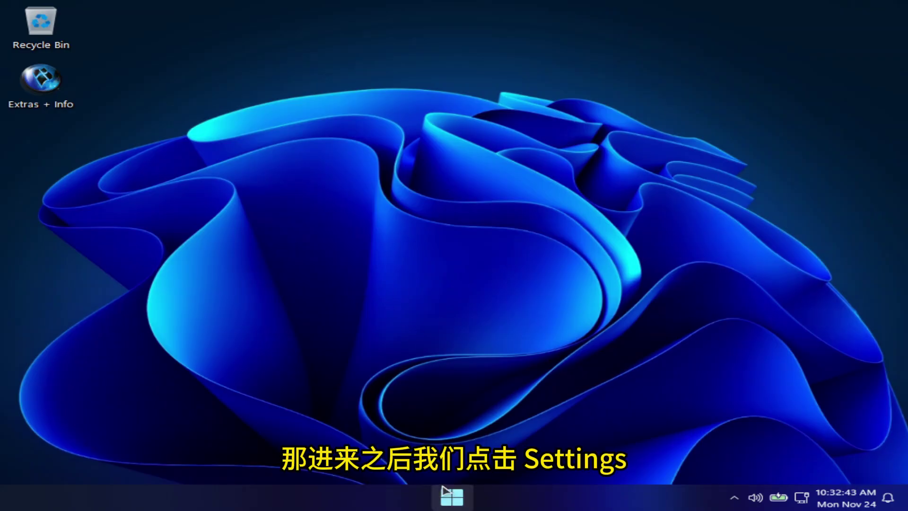
pyautogui.click(452, 497)
pyautogui.click(550, 400)
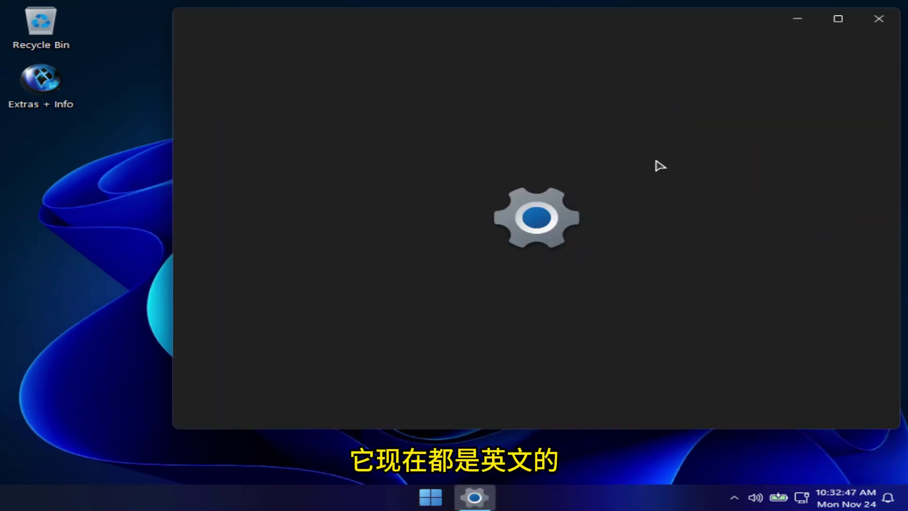
pyautogui.click(838, 18)
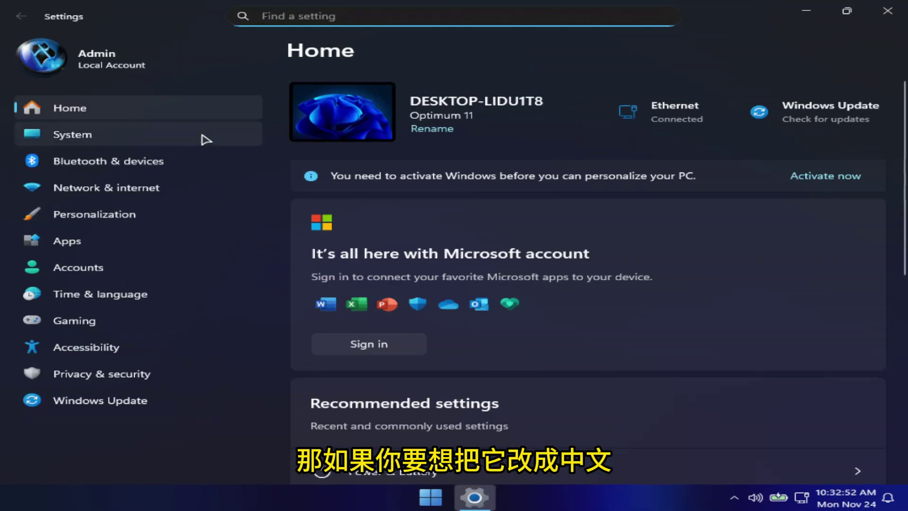
pyautogui.click(79, 297)
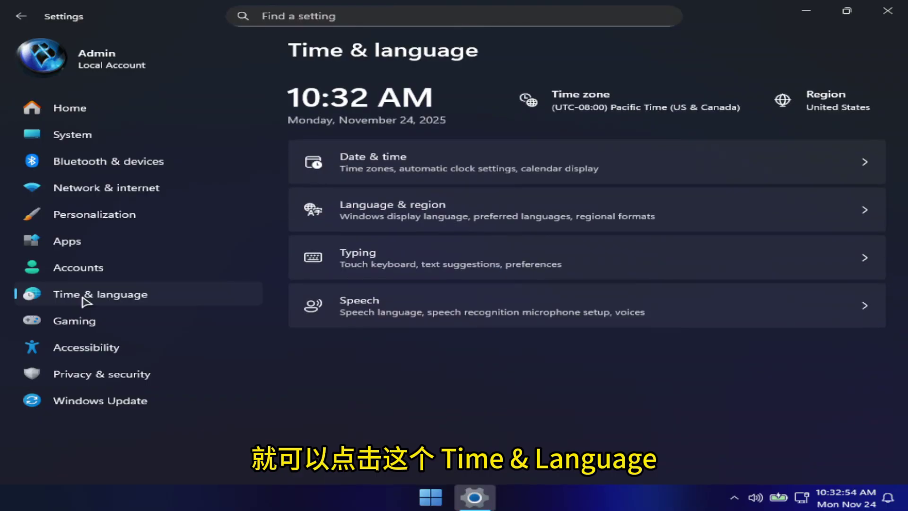
# Add Chinese (Simplified, Mainland China) as a preferred language and install its language pack with the preselected optional features
pyautogui.click(867, 214)
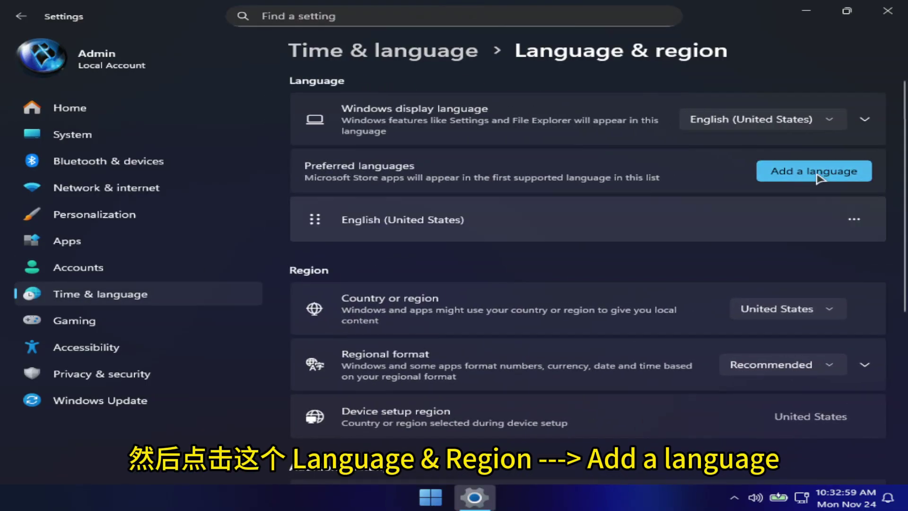
pyautogui.click(820, 178)
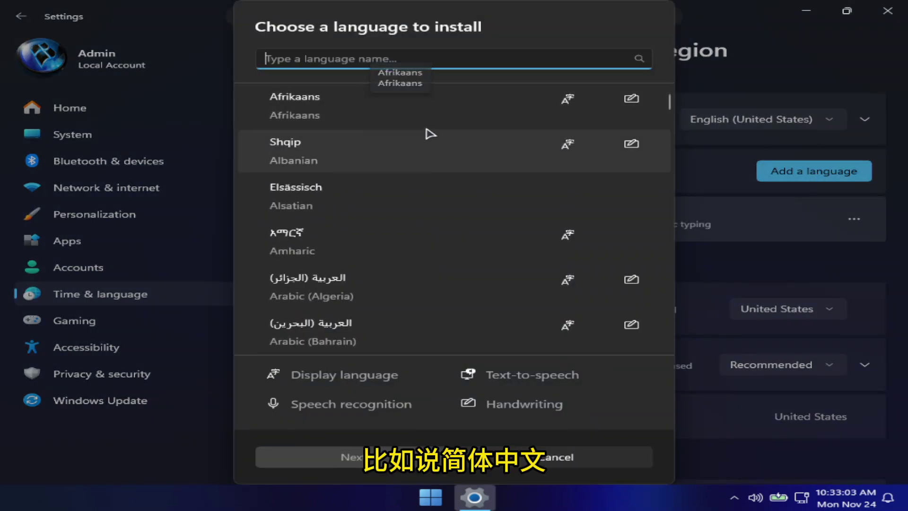
pyautogui.scroll(-10, 430, 138)
pyautogui.click(492, 256)
pyautogui.click(381, 458)
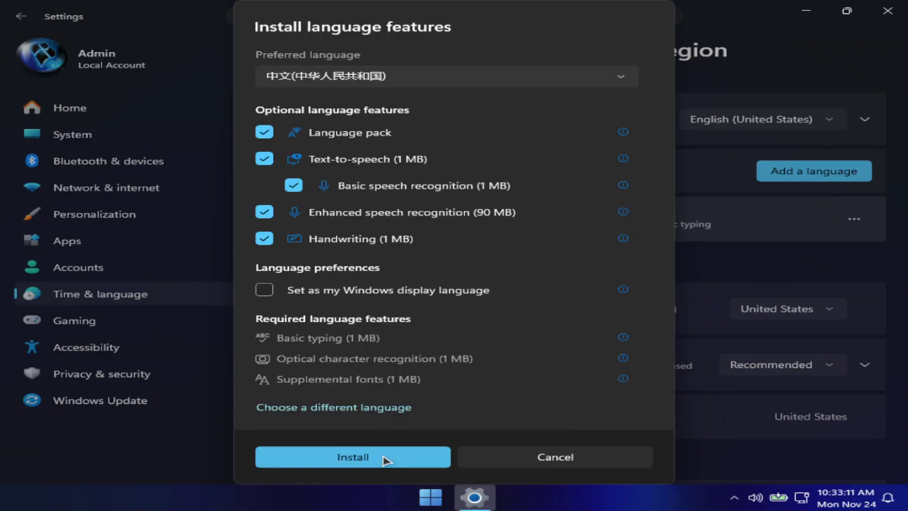
pyautogui.click(362, 458)
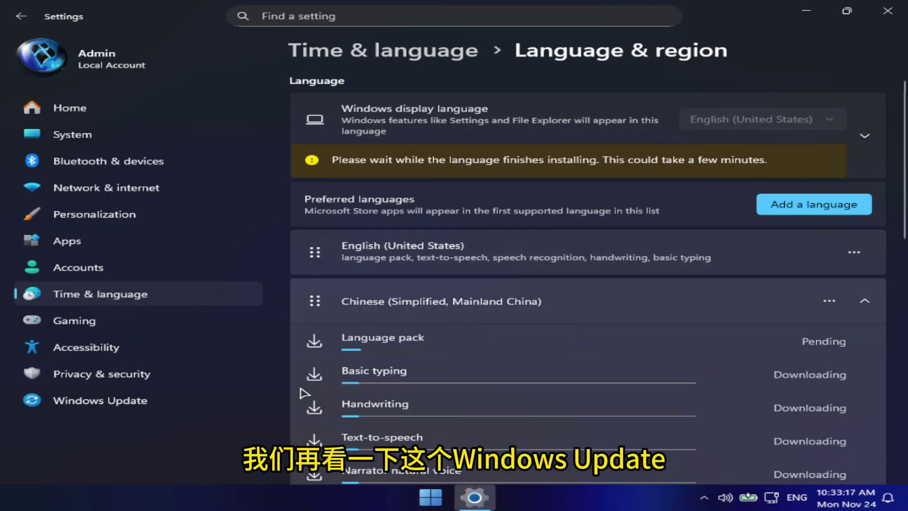
# Check the update status on the Windows Update page and close Settings
pyautogui.click(121, 401)
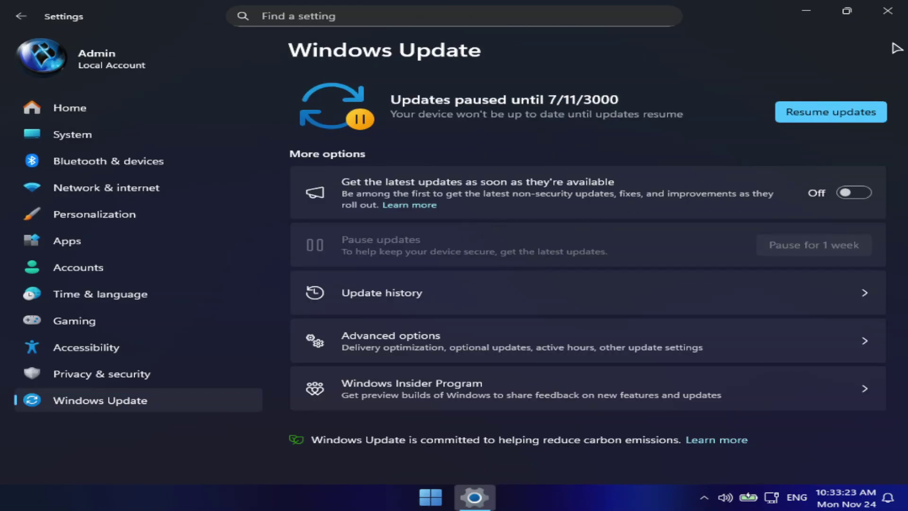
pyautogui.click(888, 10)
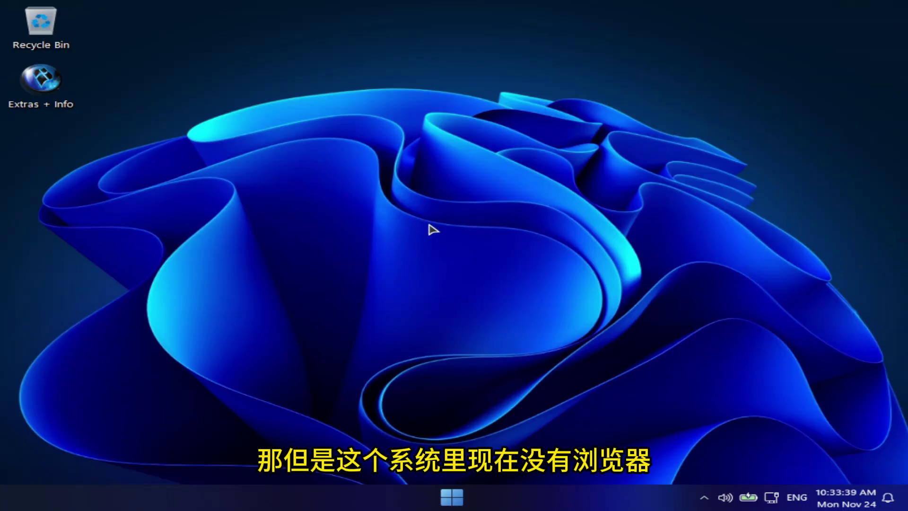
# Install Microsoft Edge by running Edge Installer.exe from the Web Browser Installers folder in Extras + Info
pyautogui.doubleClick(42, 82)
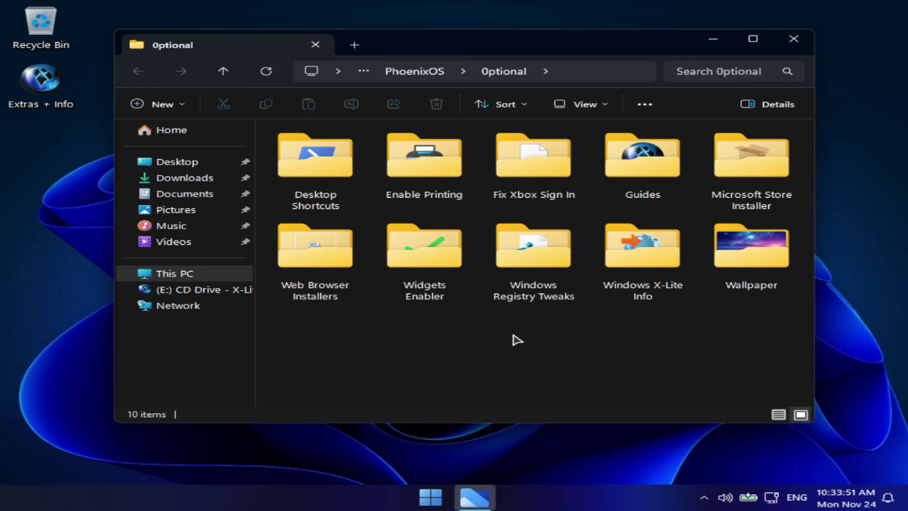
pyautogui.click(313, 260)
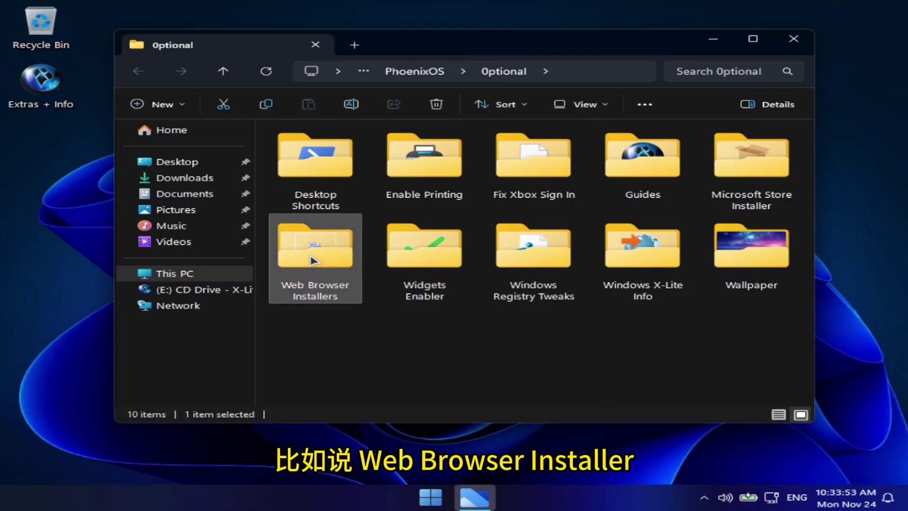
pyautogui.doubleClick(311, 258)
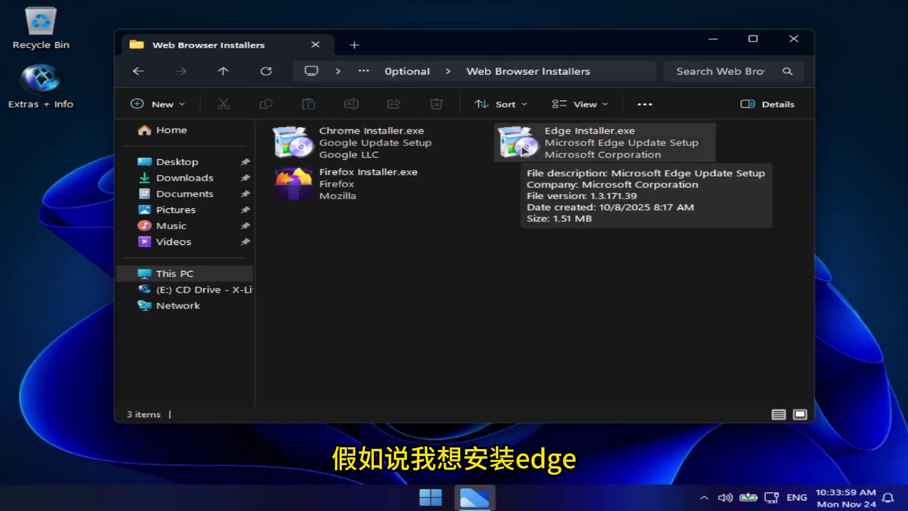
pyautogui.click(525, 151)
pyautogui.doubleClick(524, 151)
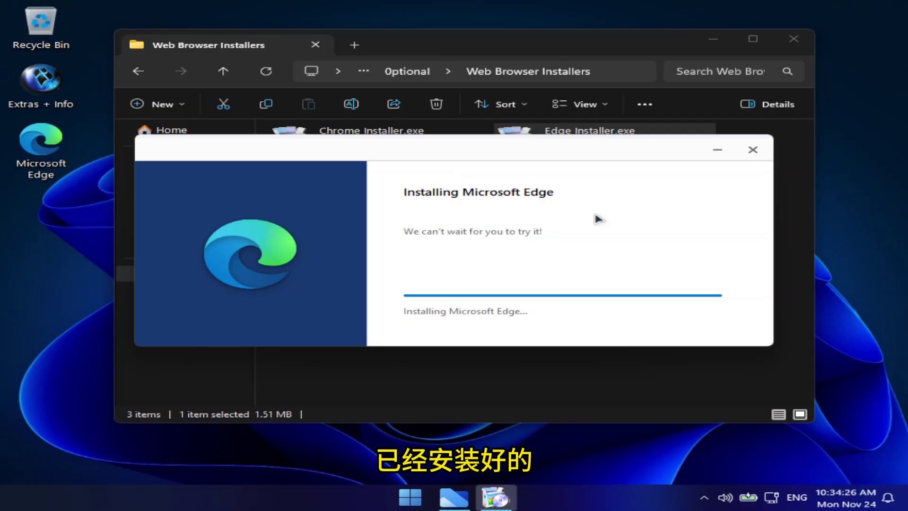
# Search the programs for "defender" and open the matching firewall entry
pyautogui.click(410, 499)
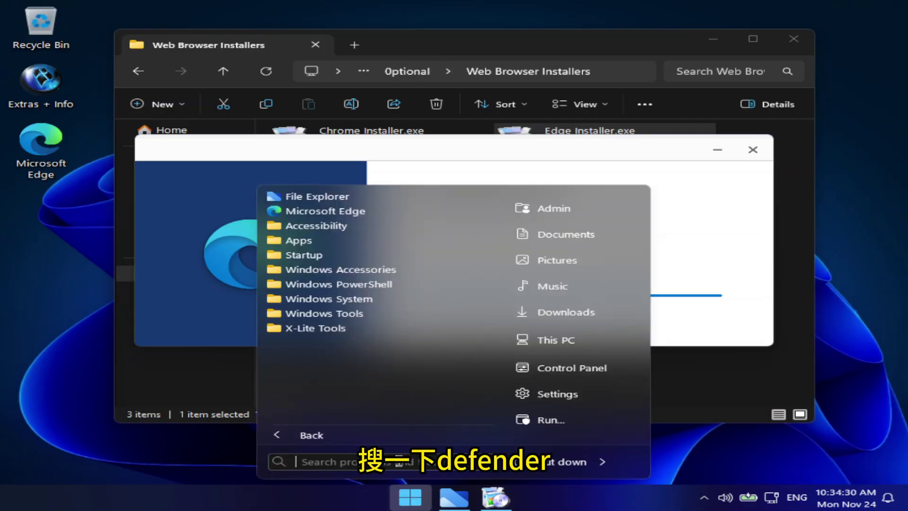
pyautogui.write('defender')
pyautogui.click(410, 222)
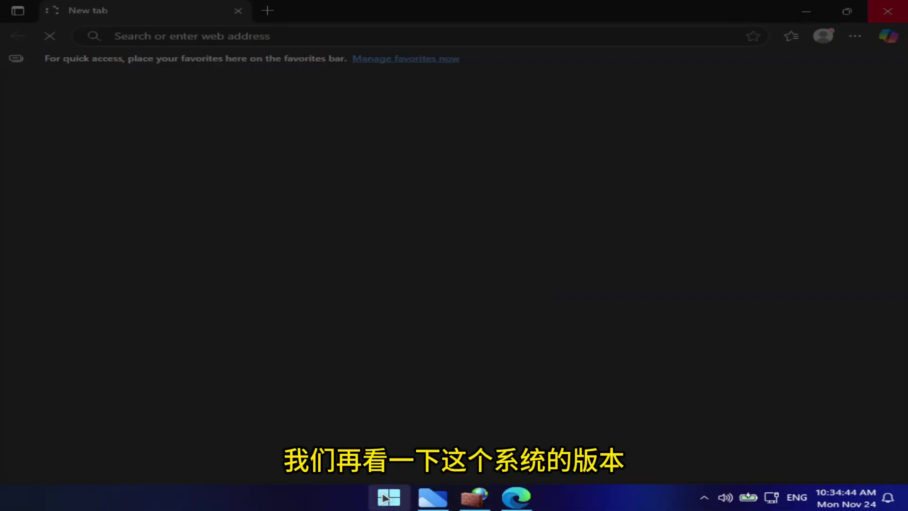
# Examine the device and Windows specifications on the System About page of Settings
pyautogui.click(389, 496)
pyautogui.click(557, 397)
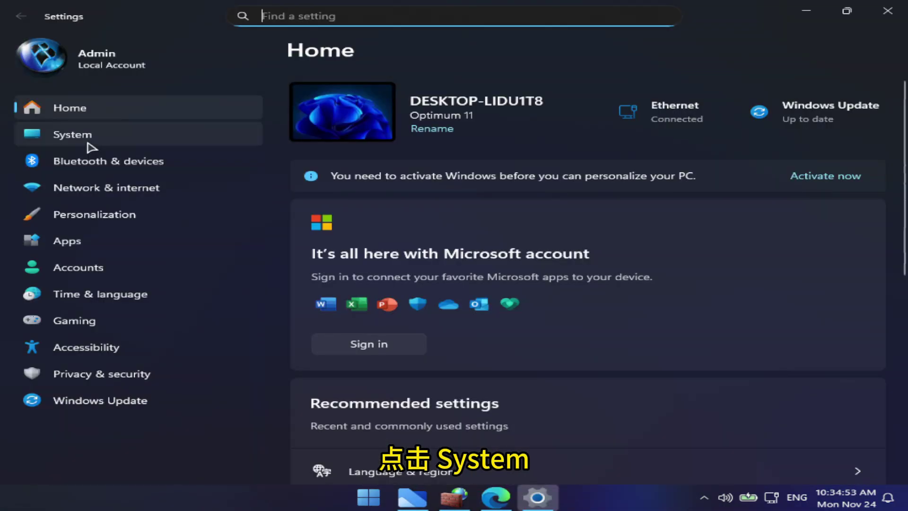
pyautogui.click(88, 141)
pyautogui.scroll(-10, 702, 239)
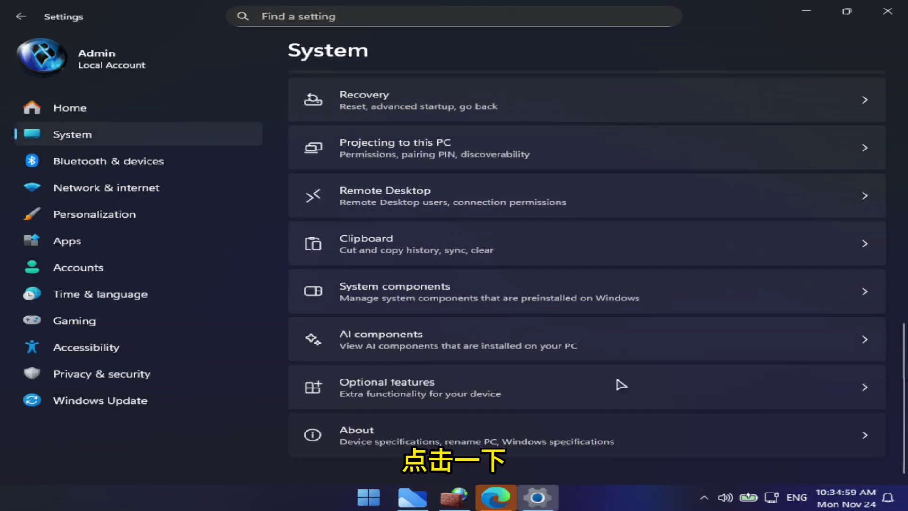
pyautogui.click(657, 432)
pyautogui.scroll(-3, 655, 242)
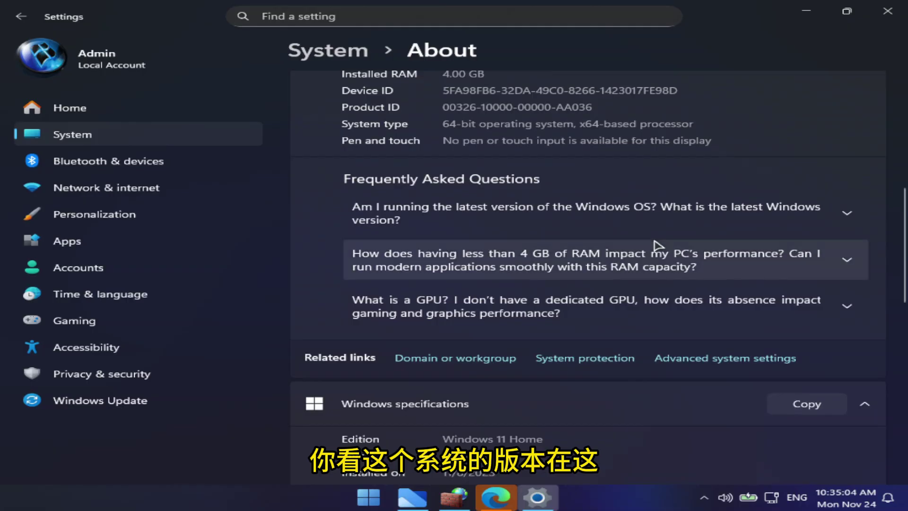
pyautogui.scroll(-5, 658, 248)
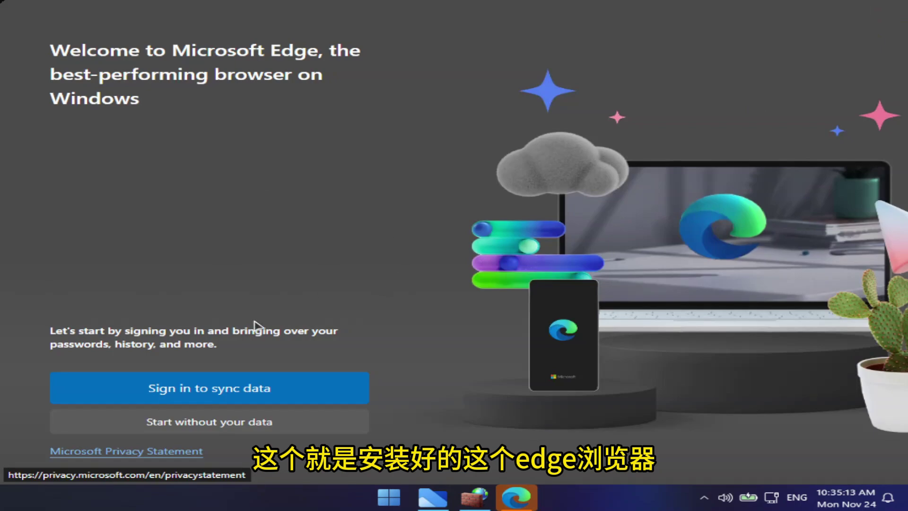
# Complete the Edge first-run setup without signing in, accepting the default data options, and close the Welcome tab
pyautogui.click(233, 422)
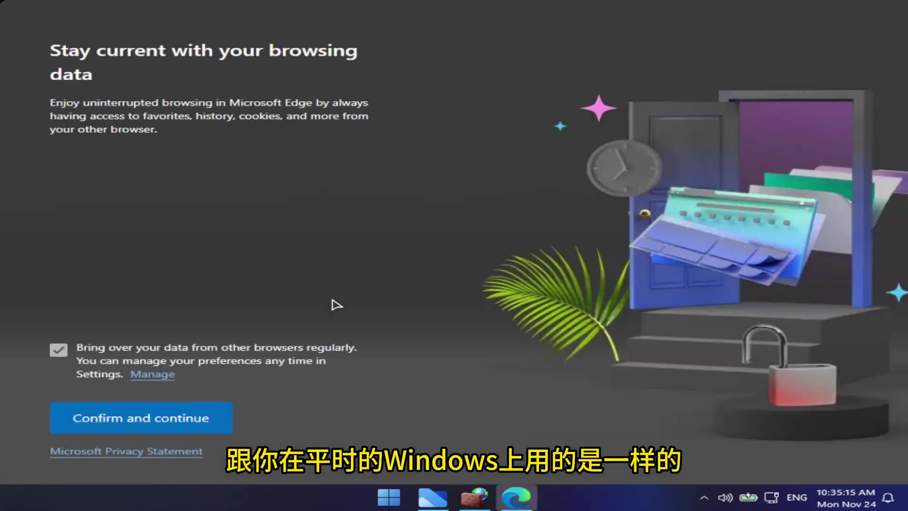
pyautogui.click(144, 426)
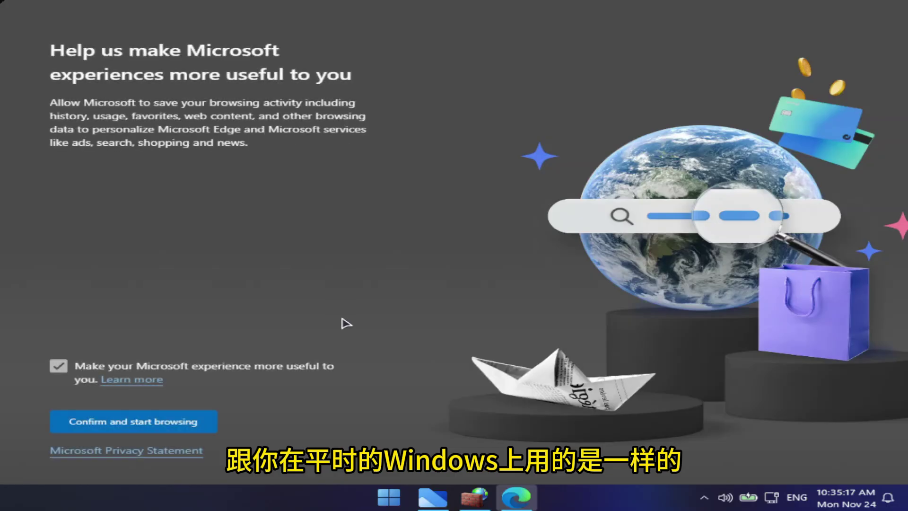
pyautogui.click(136, 428)
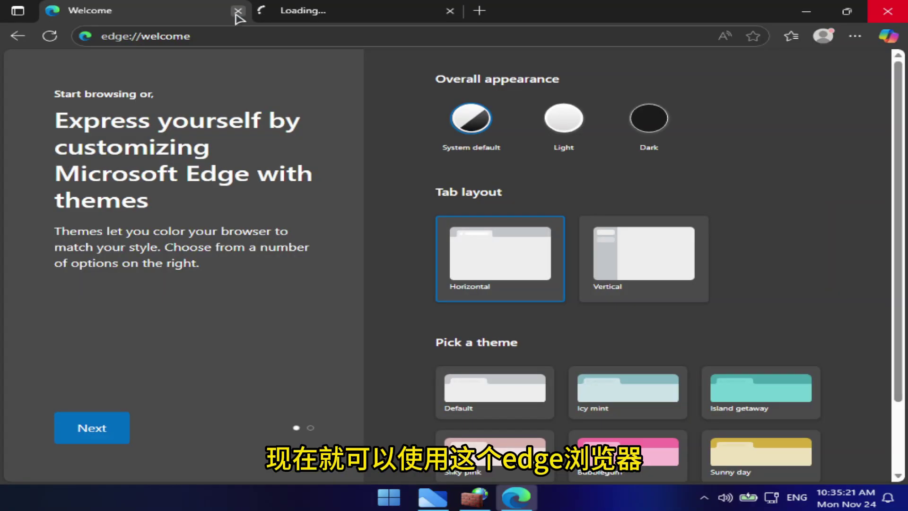
pyautogui.click(238, 10)
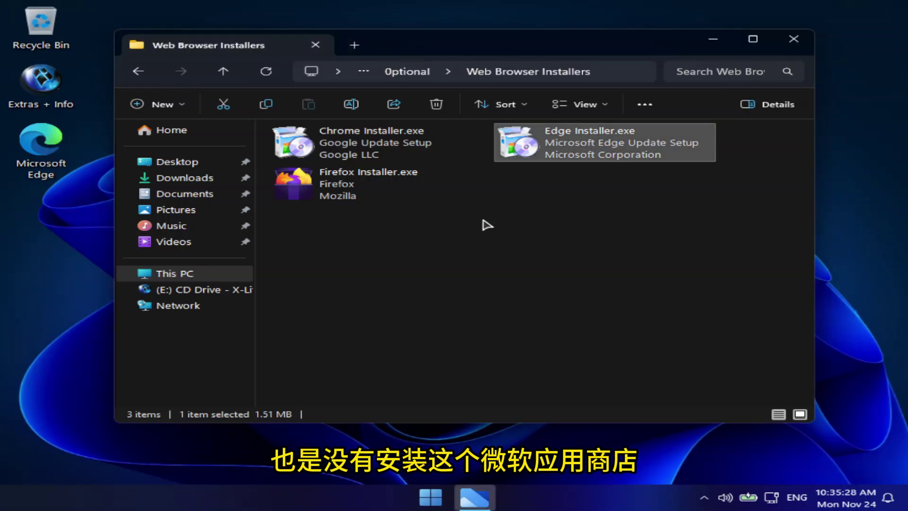
# Install the Microsoft Store from MS_Store.msix in the Microsoft Store Installer folder under 0ptional
pyautogui.click(395, 75)
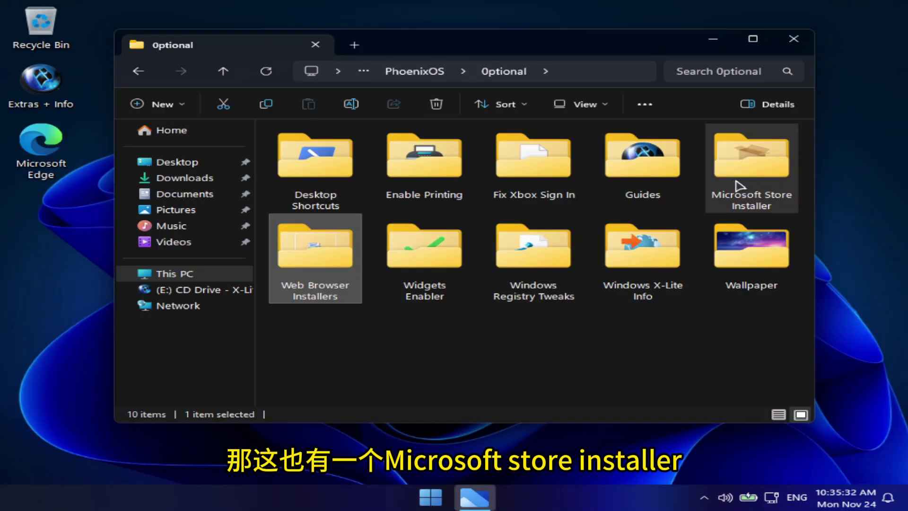
pyautogui.moveTo(777, 181)
pyautogui.doubleClick(760, 167)
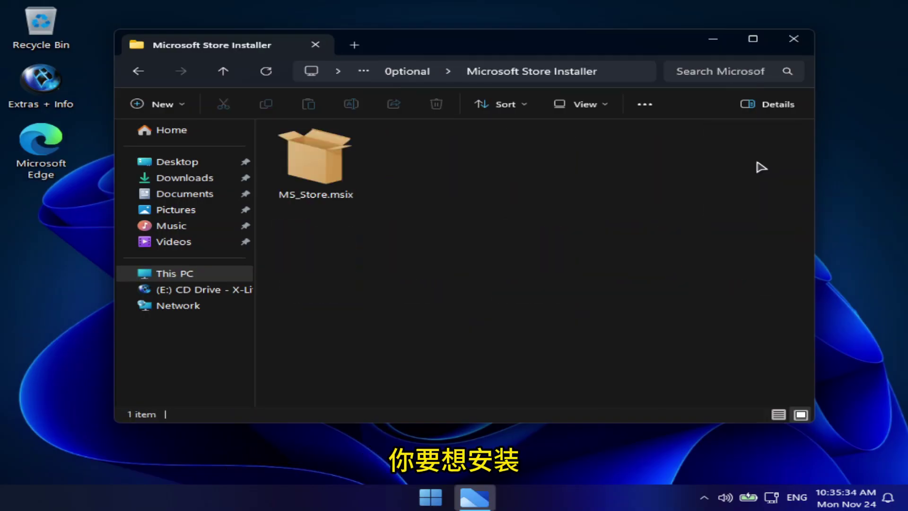
pyautogui.click(321, 176)
pyautogui.doubleClick(321, 176)
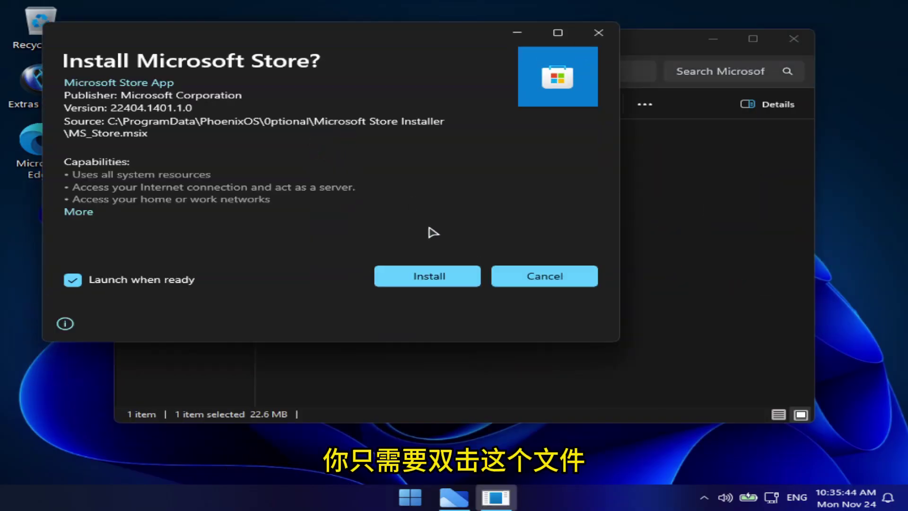
pyautogui.click(419, 282)
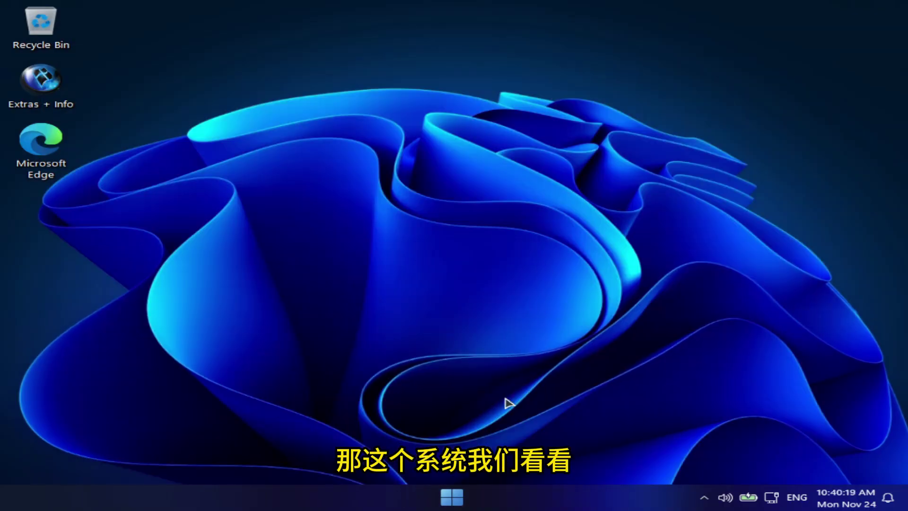
# Check the Windows activation state in Settings, dismiss the product key dialog without entering a key, and close Settings
pyautogui.click(451, 497)
pyautogui.click(562, 399)
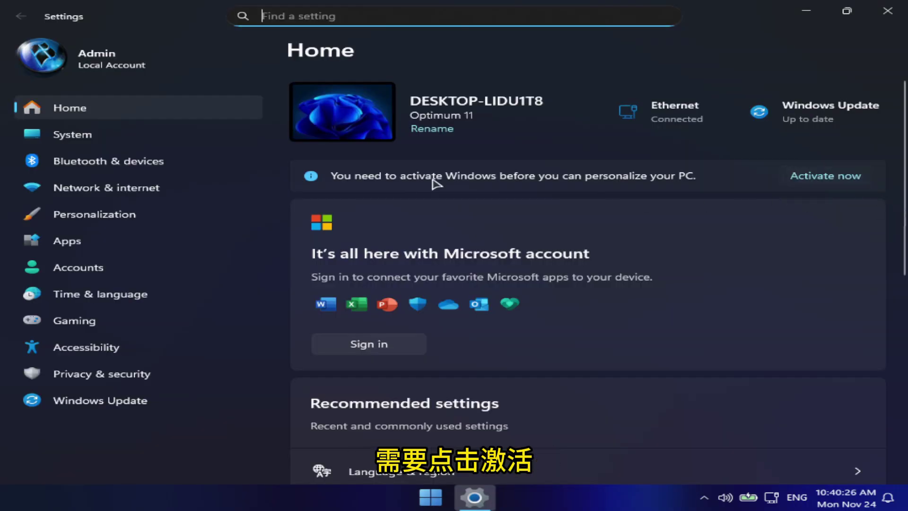
pyautogui.click(825, 175)
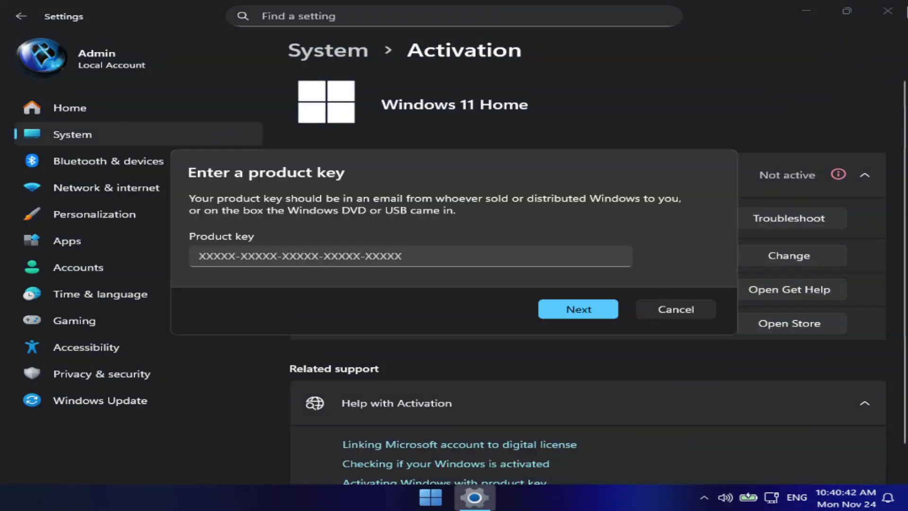
pyautogui.click(676, 310)
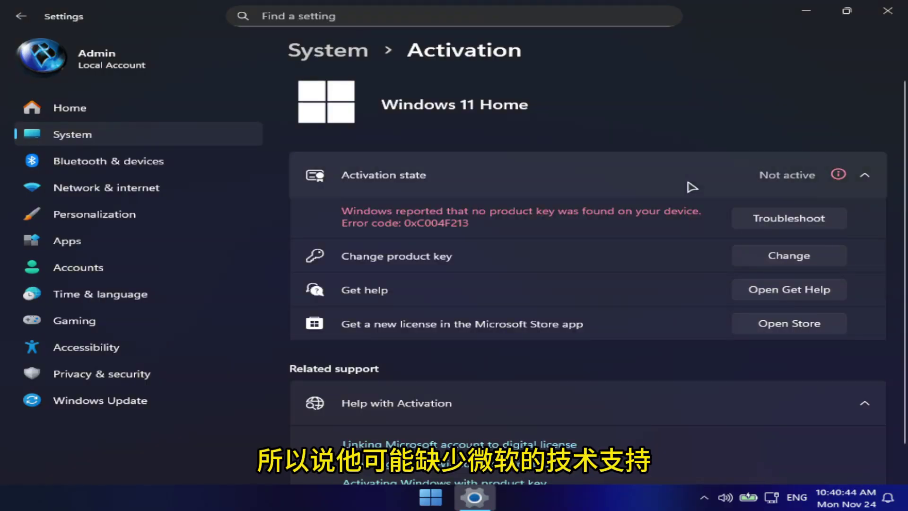
pyautogui.click(888, 11)
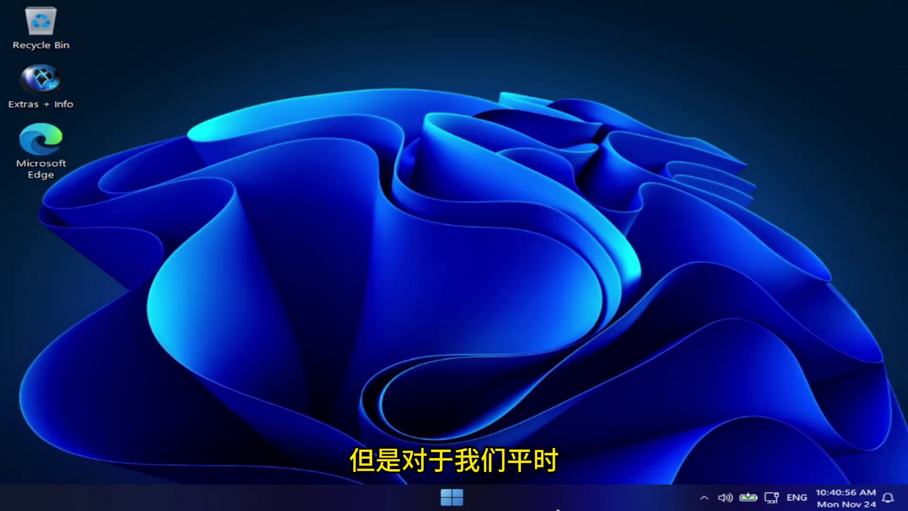
pyautogui.click(452, 497)
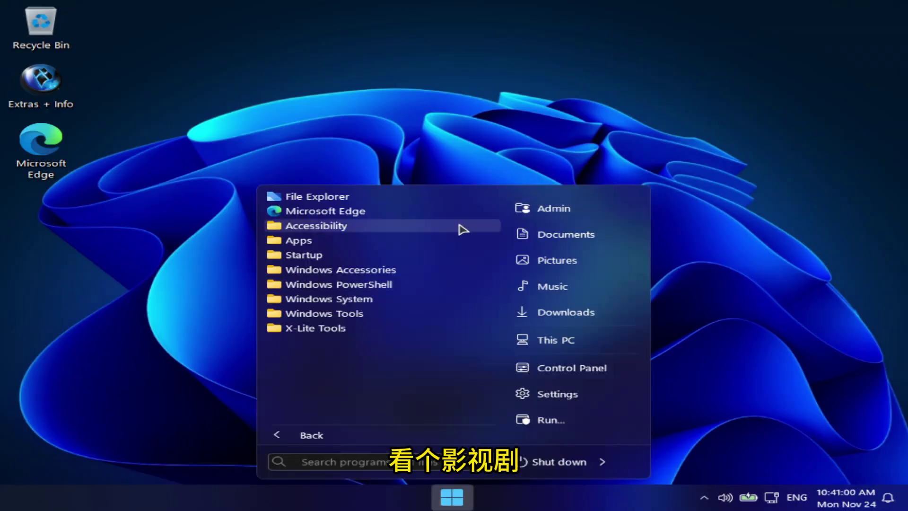
pyautogui.click(588, 153)
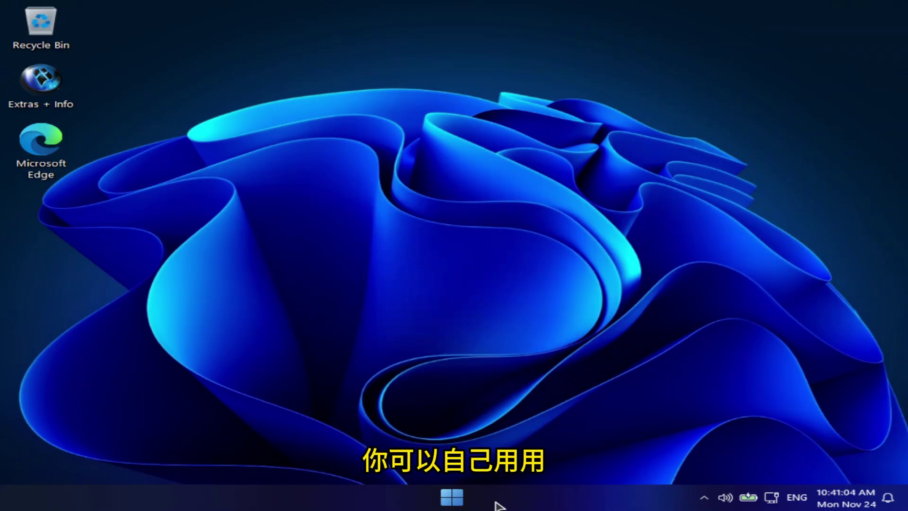
pyautogui.click(454, 501)
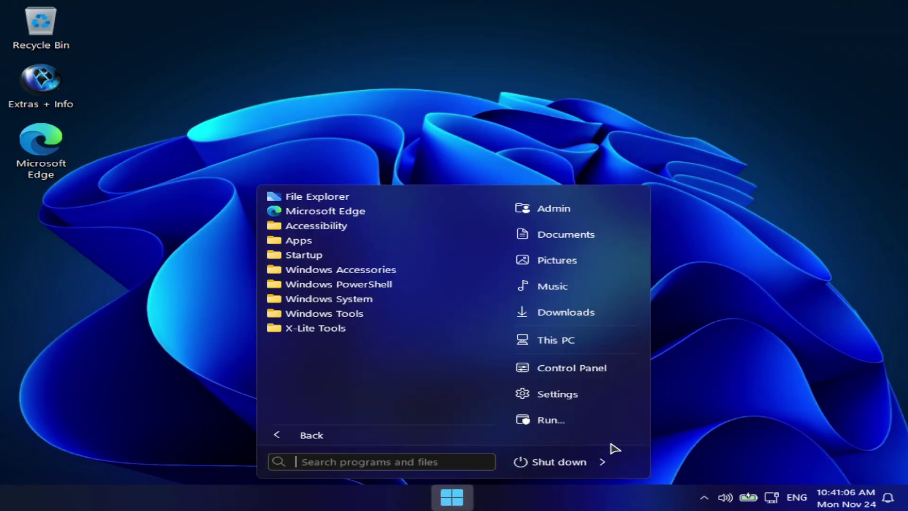
pyautogui.click(445, 144)
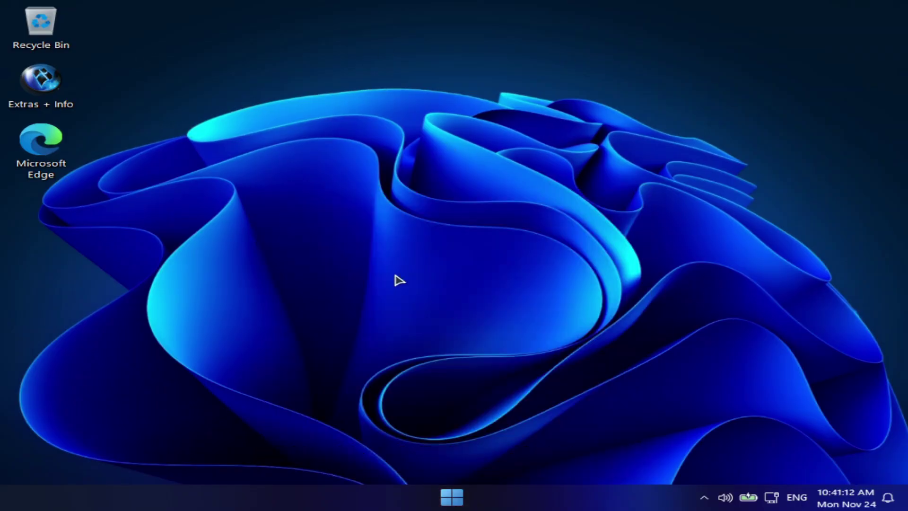